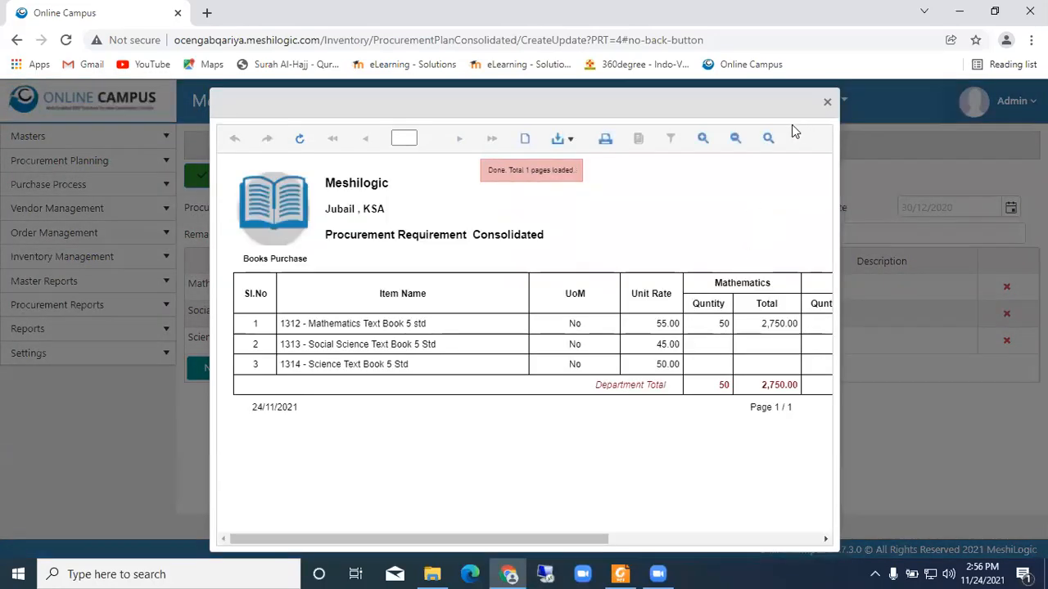
- Leave the consolidated Books Purchase plan and its report preview without saving, and open the Procurement Plan Breakup list
click(827, 103)
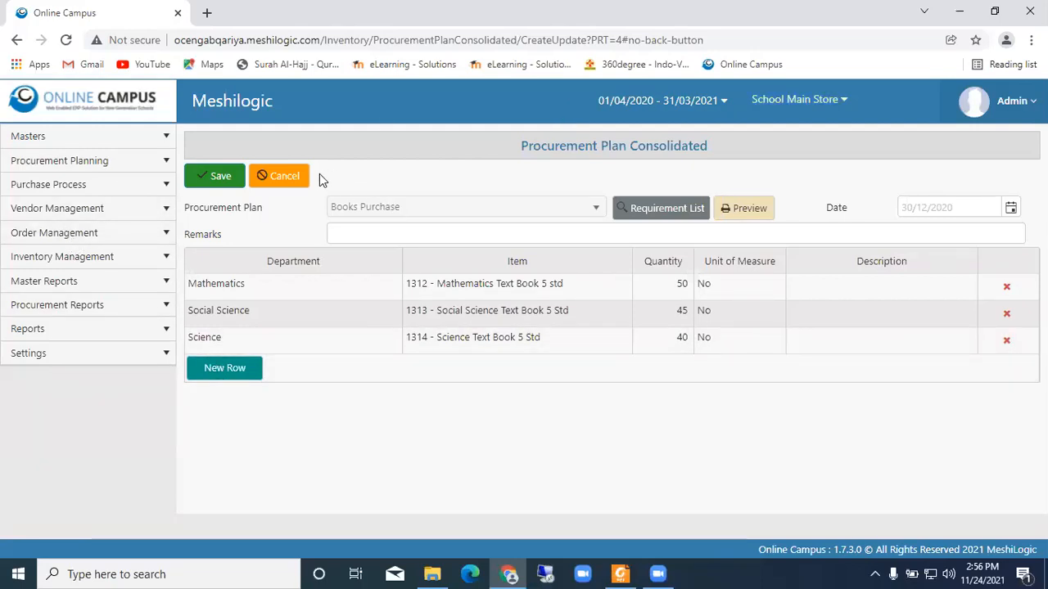
click(288, 176)
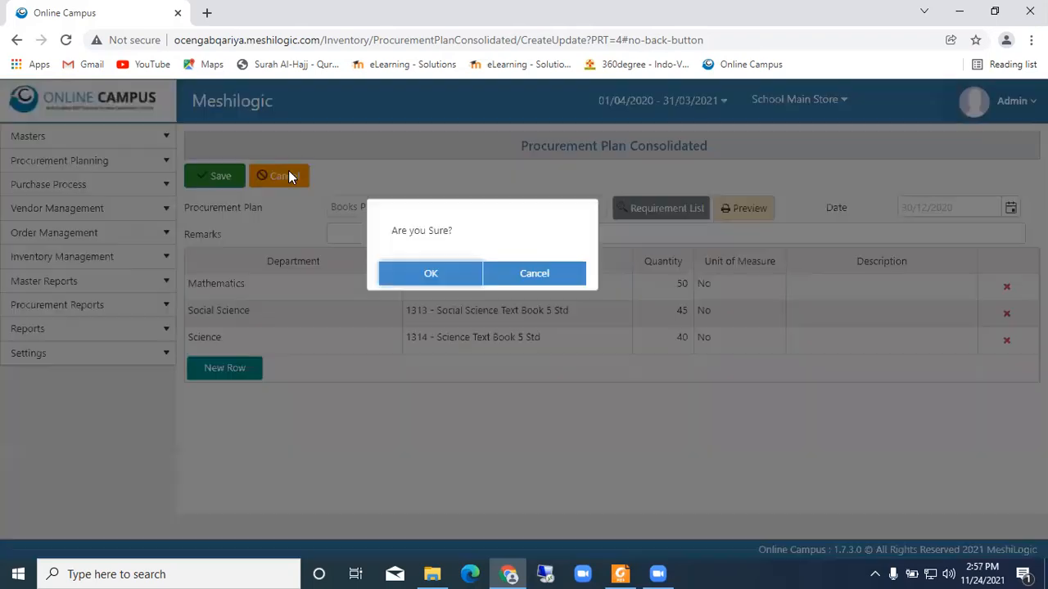
click(431, 273)
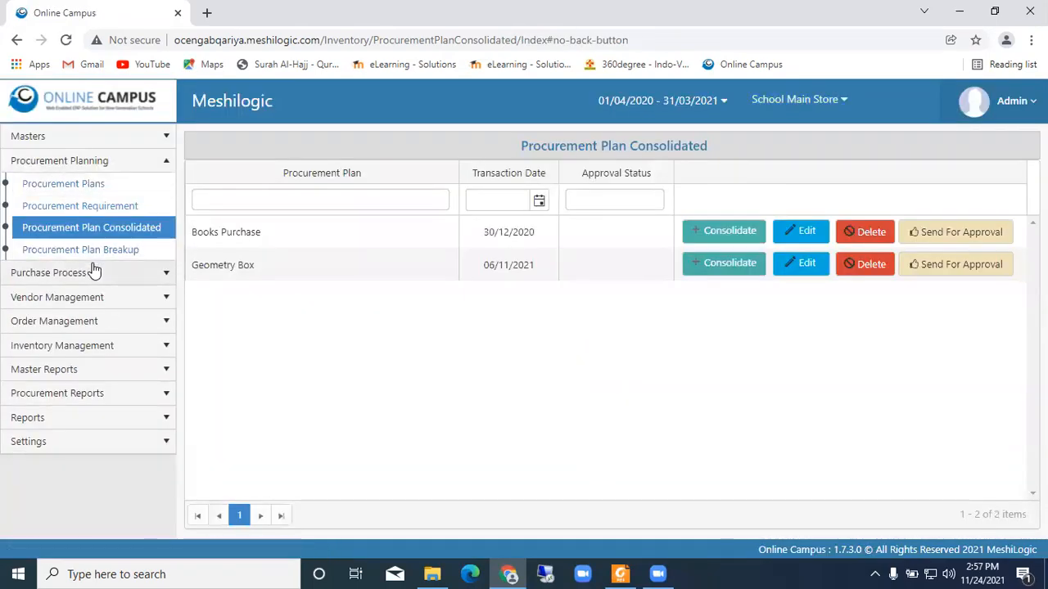
click(79, 252)
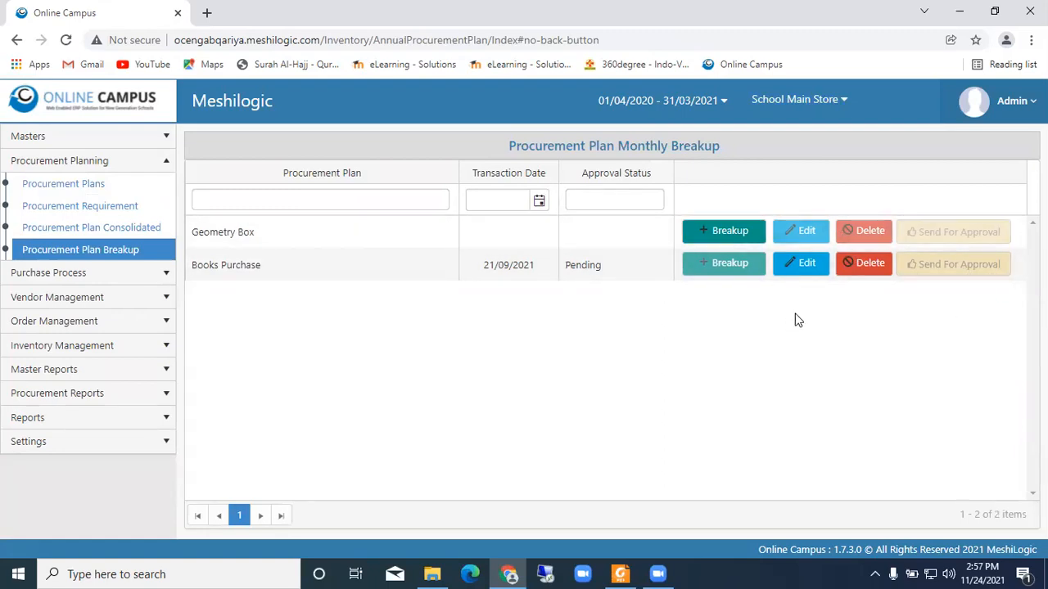
- Start a new purchase request under the Books Purchase procurement plan
click(92, 277)
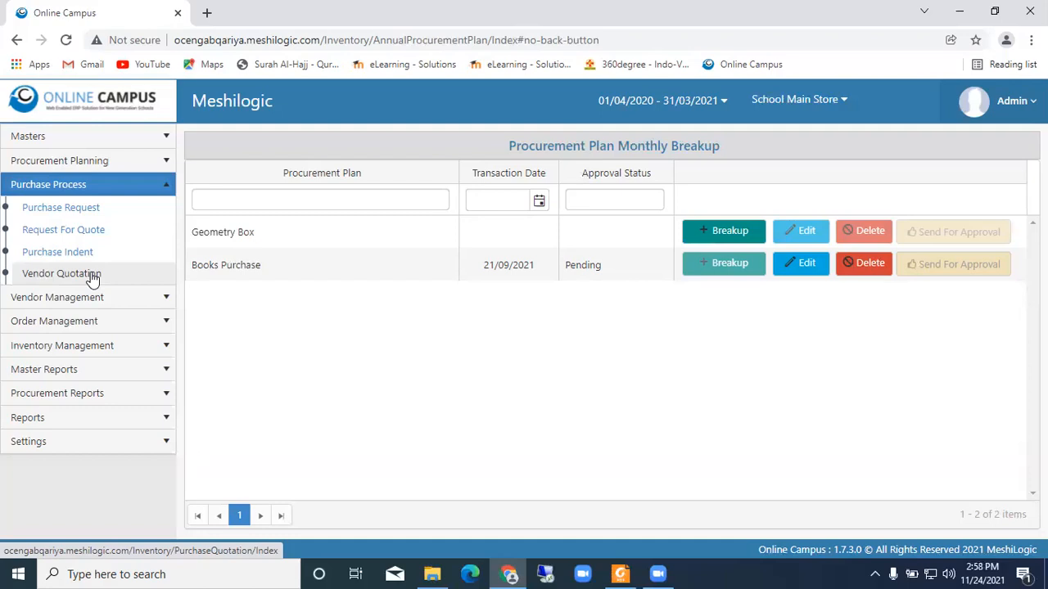
click(112, 212)
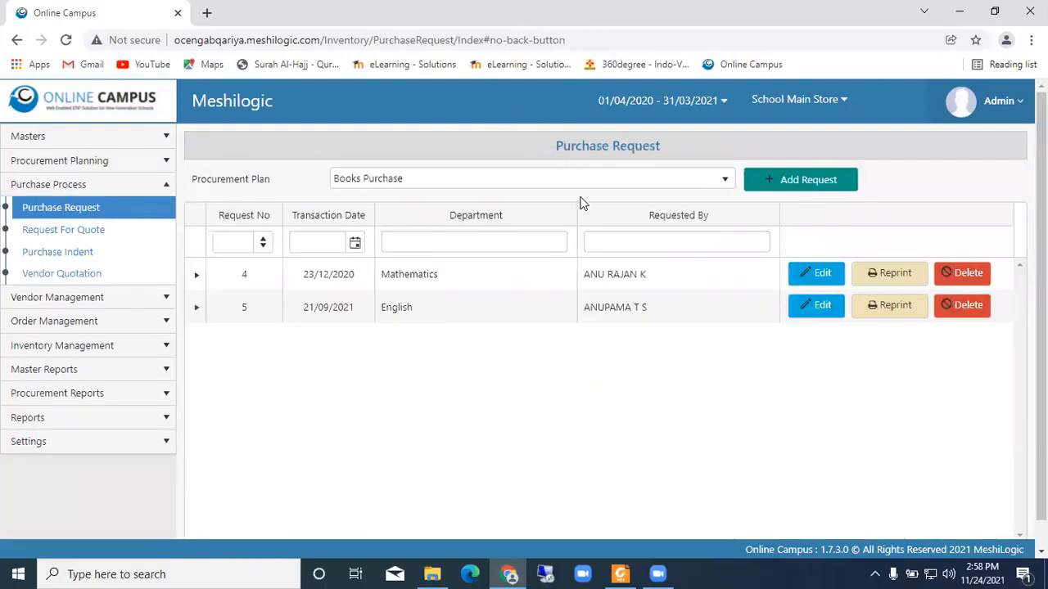
click(657, 179)
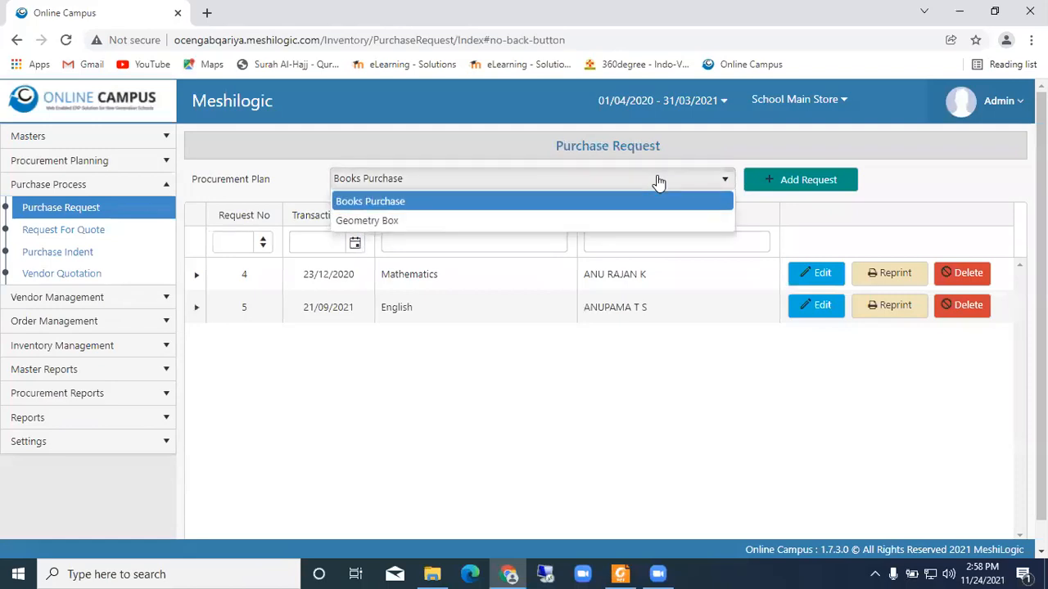
click(657, 179)
click(798, 184)
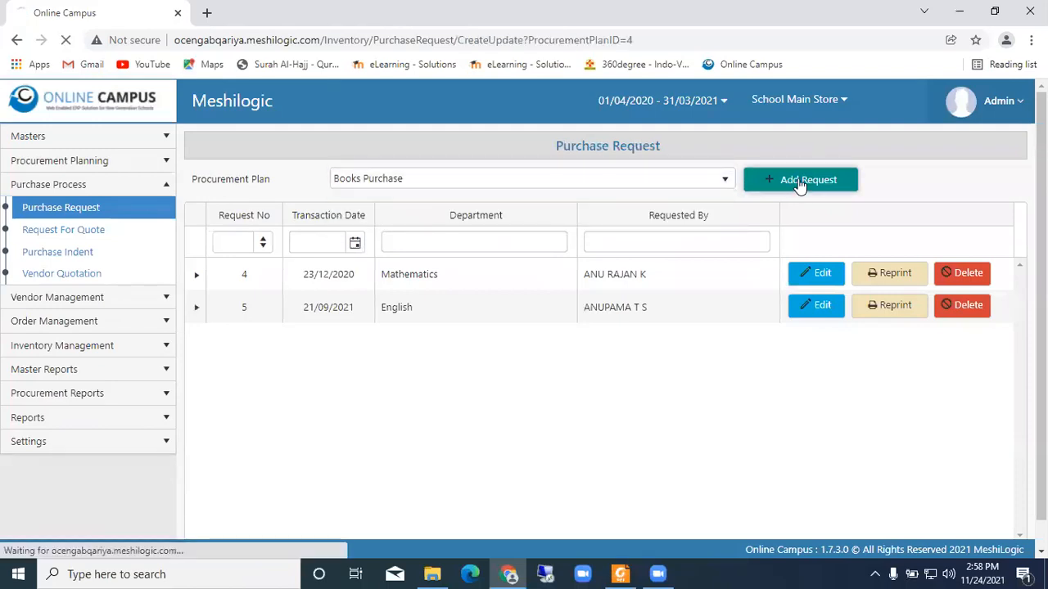
- Set the purchase request's department to IT Department and its purpose to Online Classes
click(546, 266)
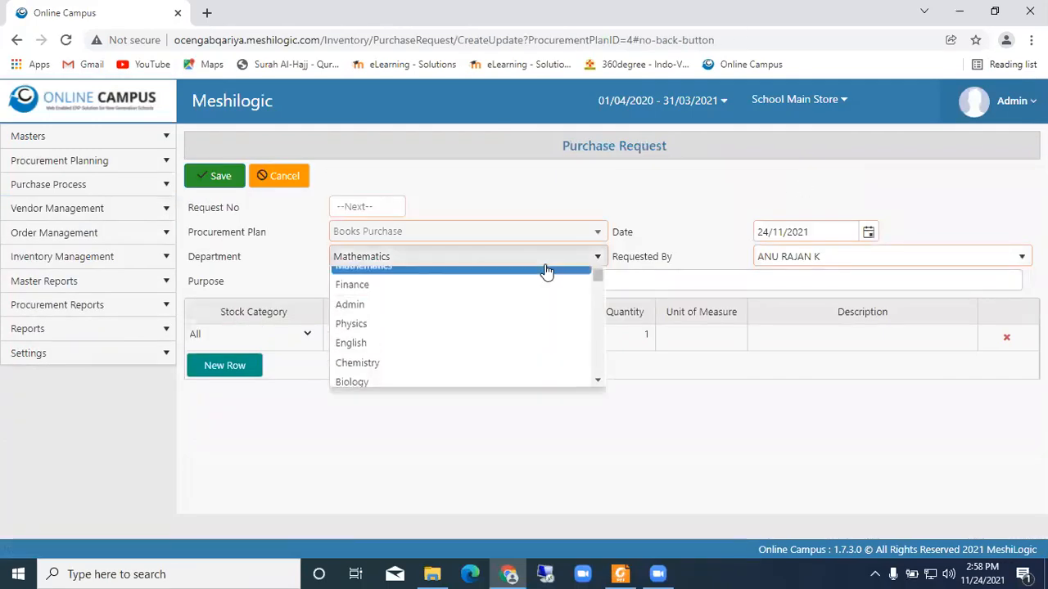
text(i)
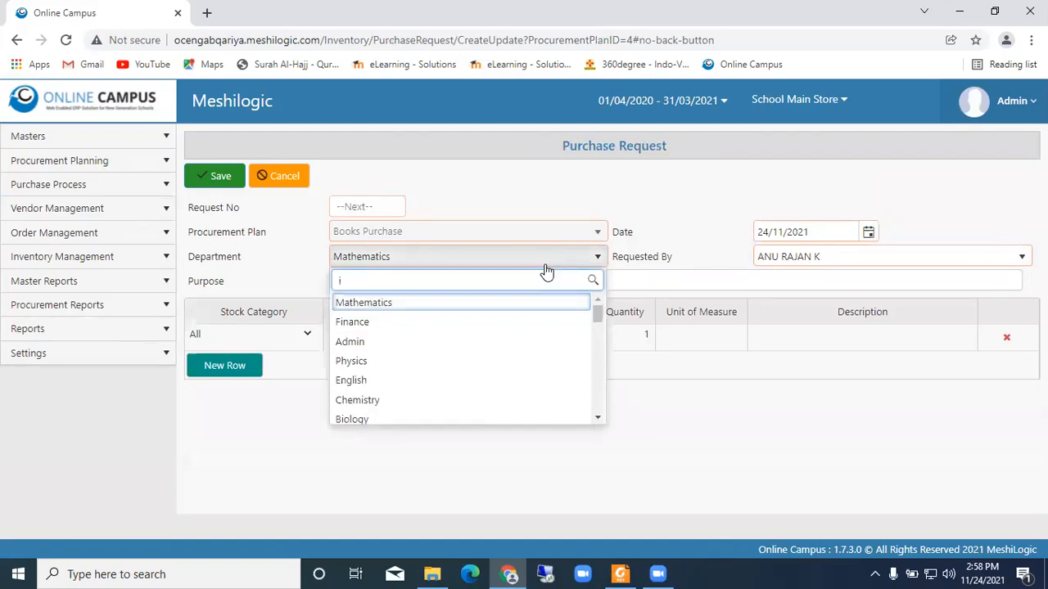
text(t)
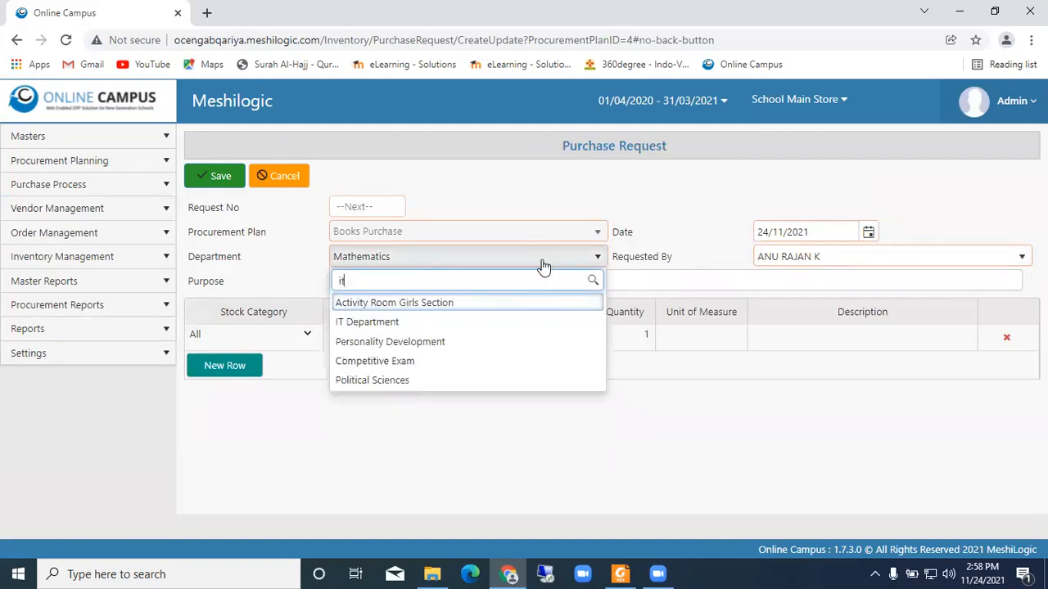
click(388, 325)
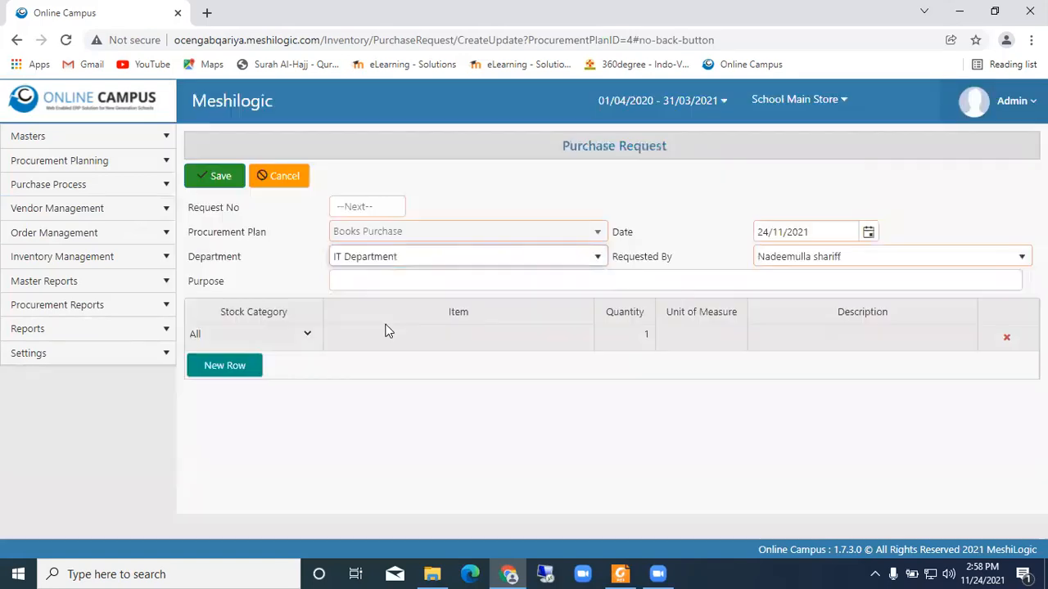
click(408, 280)
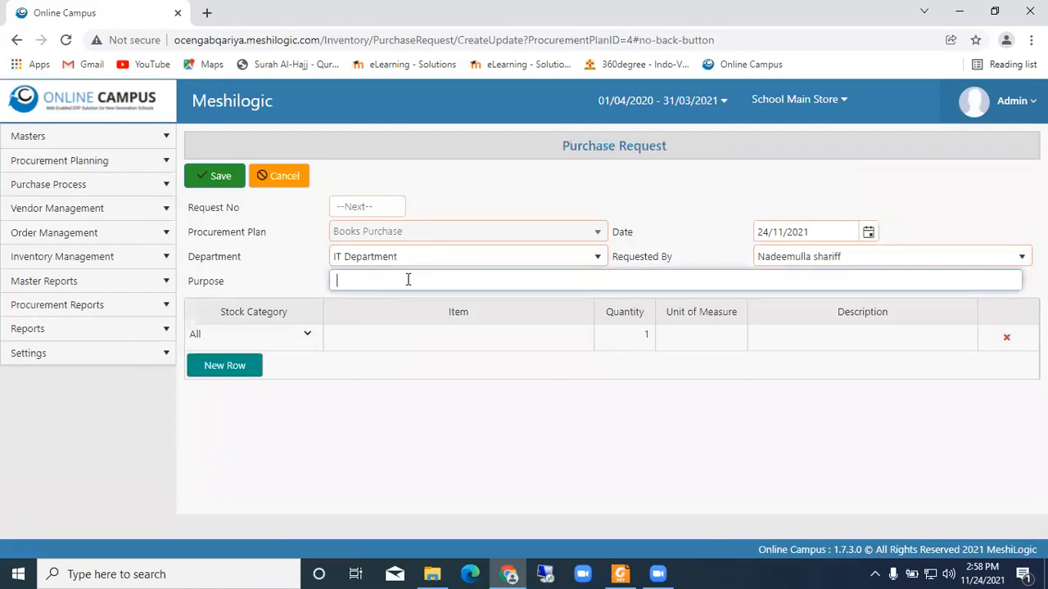
text(Online Classes)
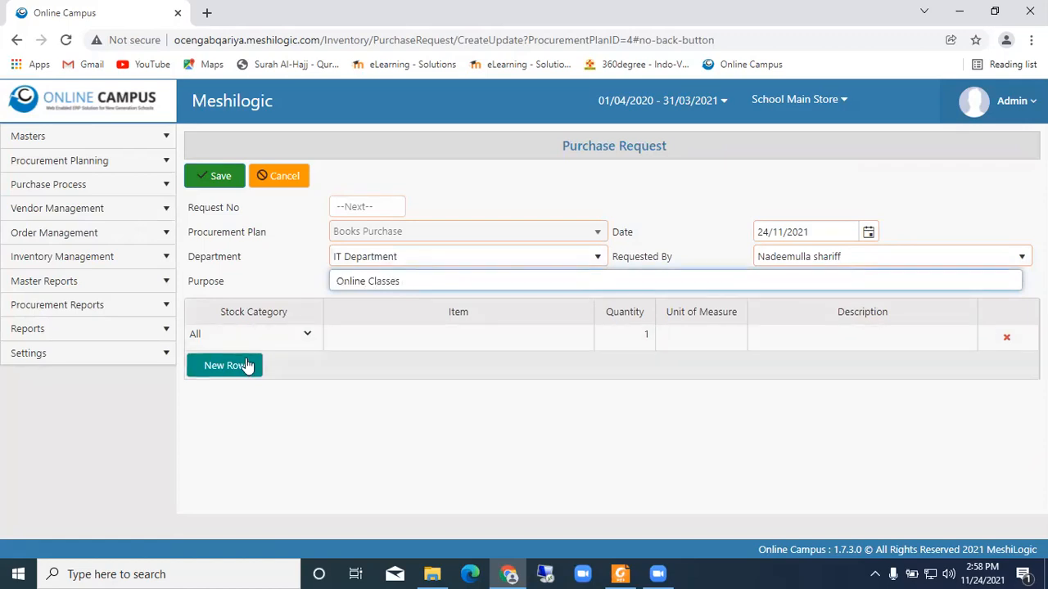
- Fill the request's first item row with stock category OTHERS, item Zoom Std and quantity 2
click(306, 335)
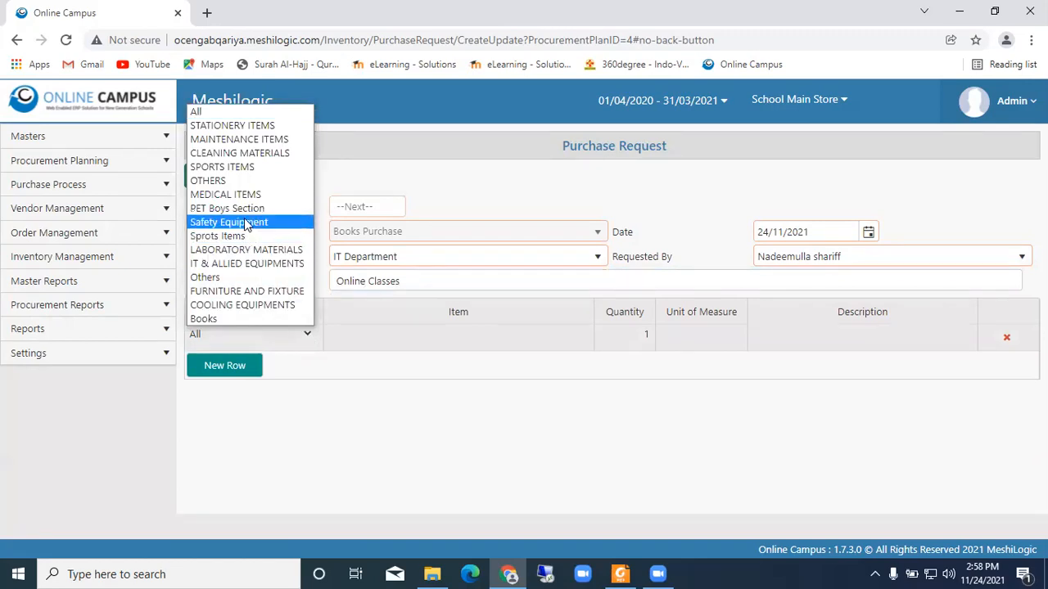
click(219, 181)
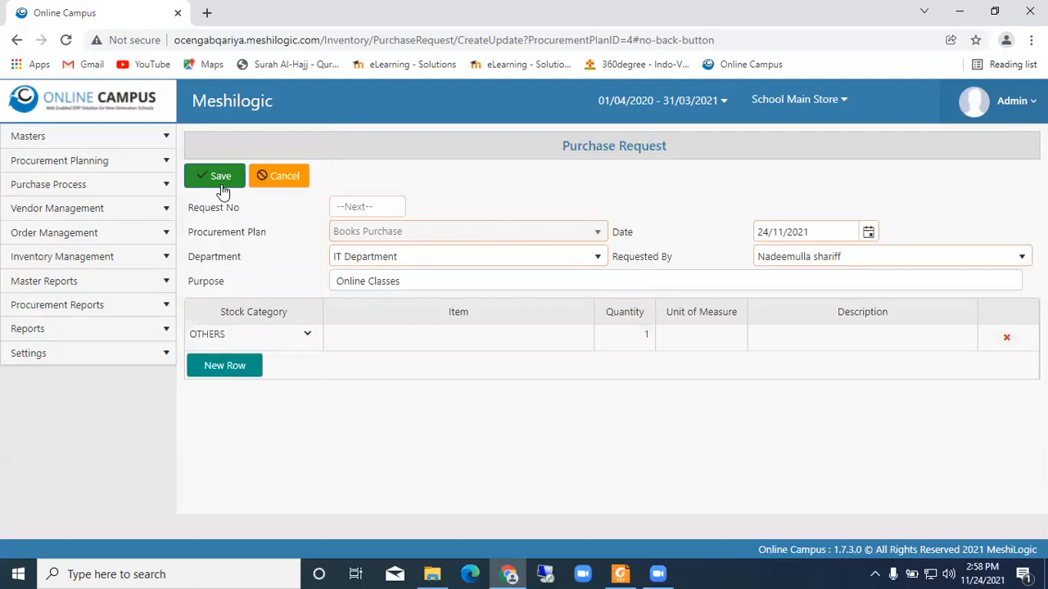
click(427, 335)
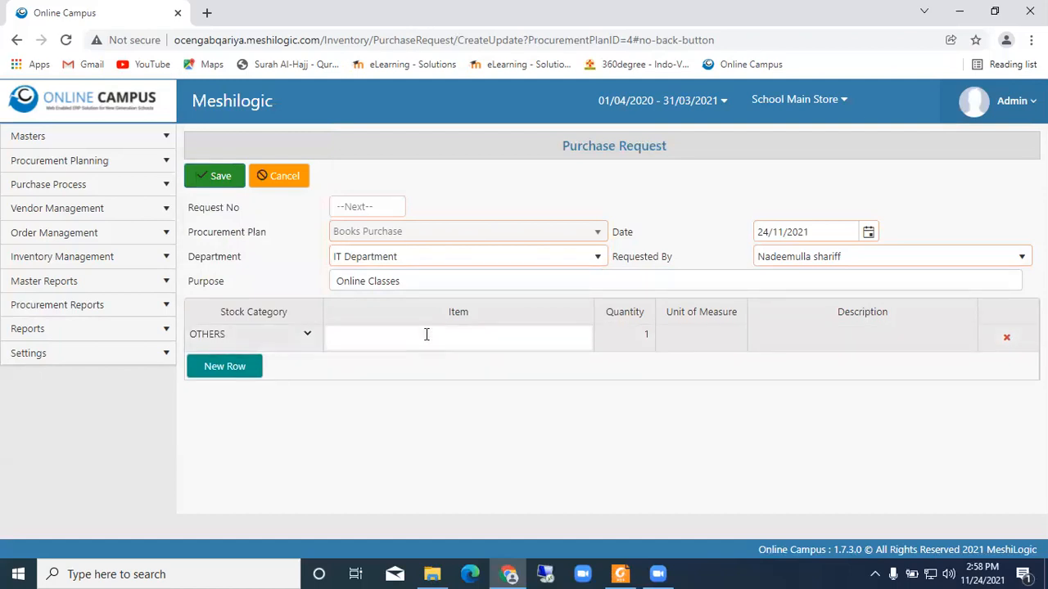
text(z)
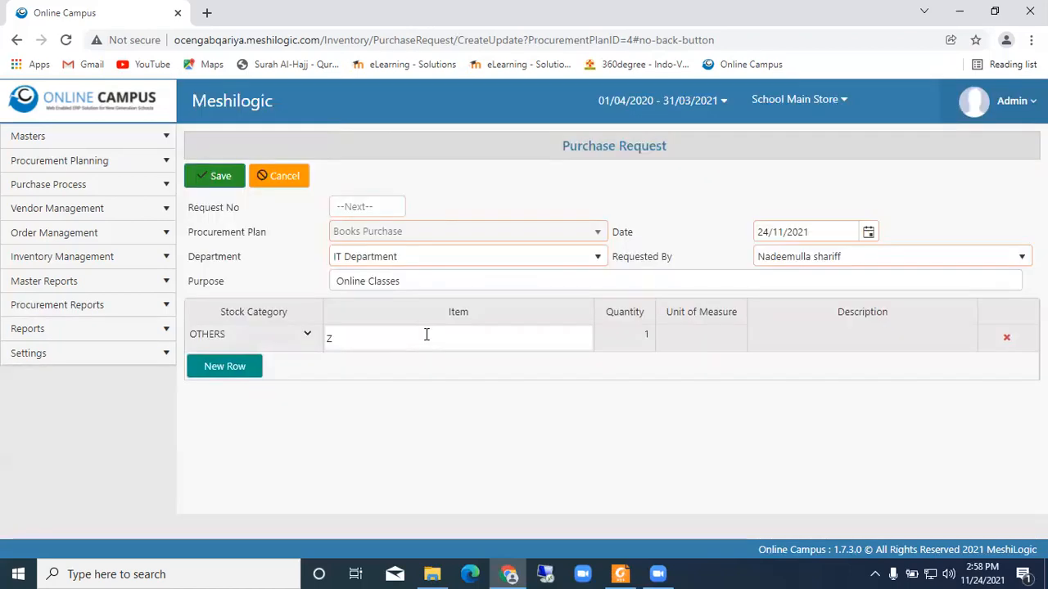
text(oom St)
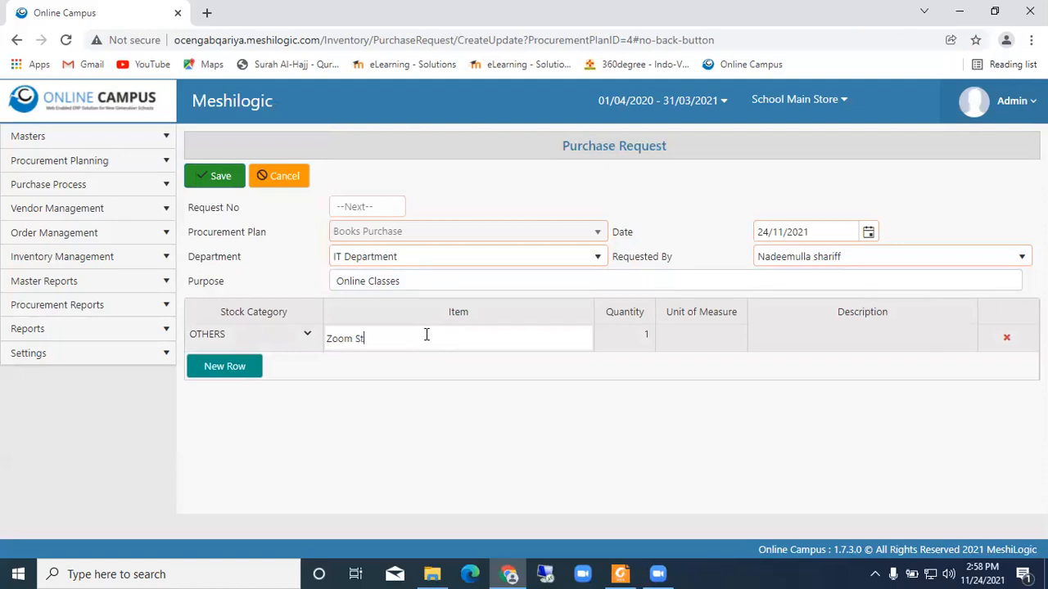
text(d)
click(646, 337)
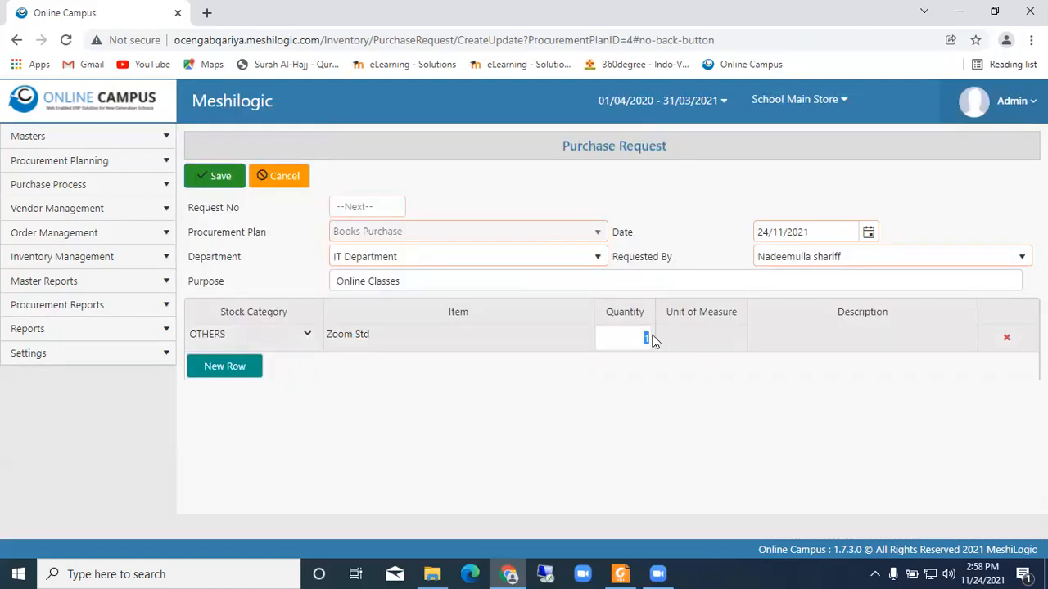
text(2)
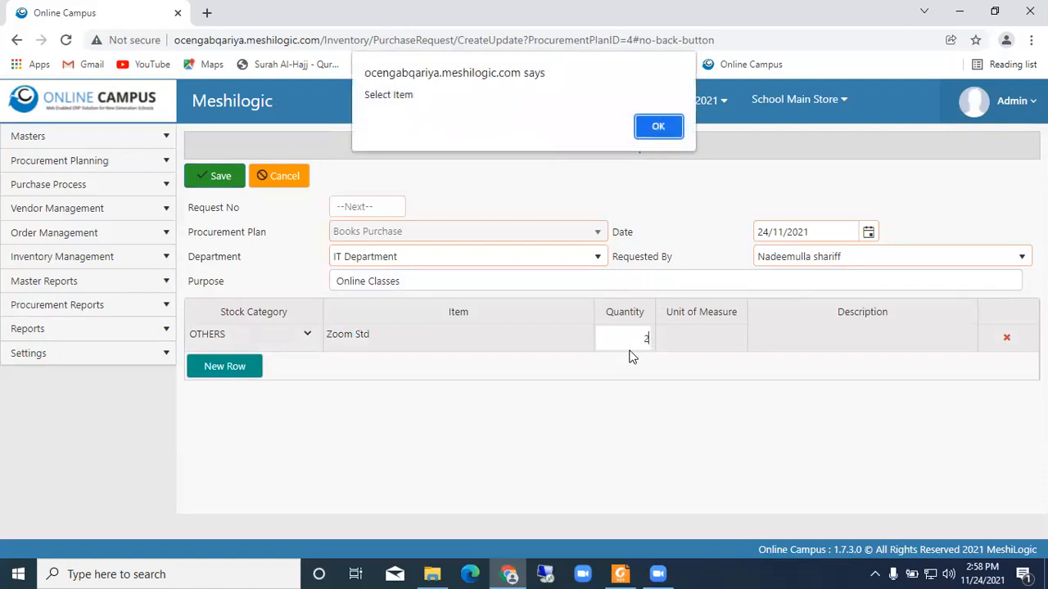
click(660, 126)
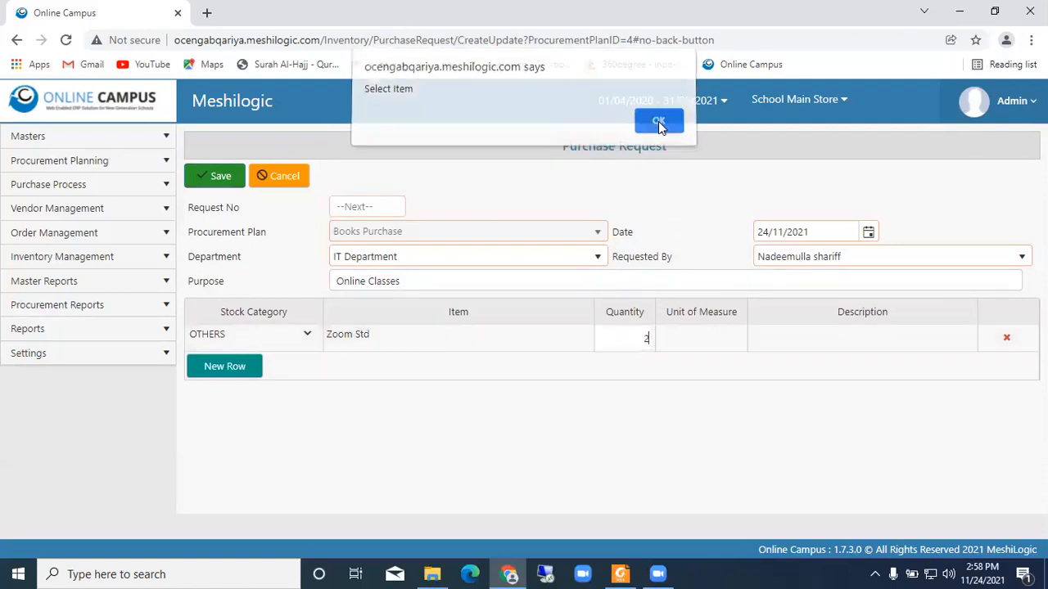
click(479, 336)
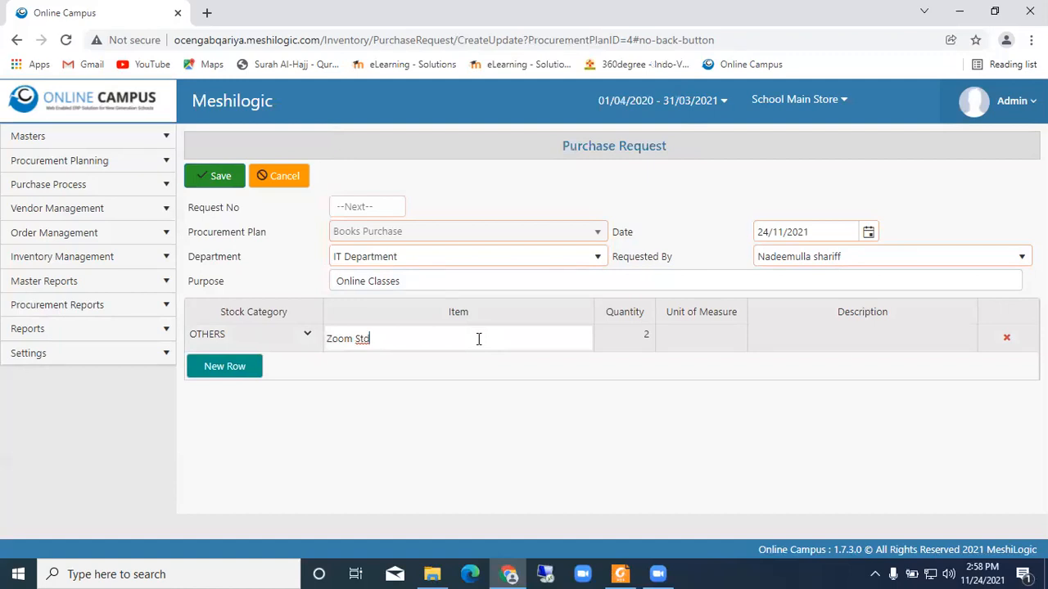
triple_click(478, 339)
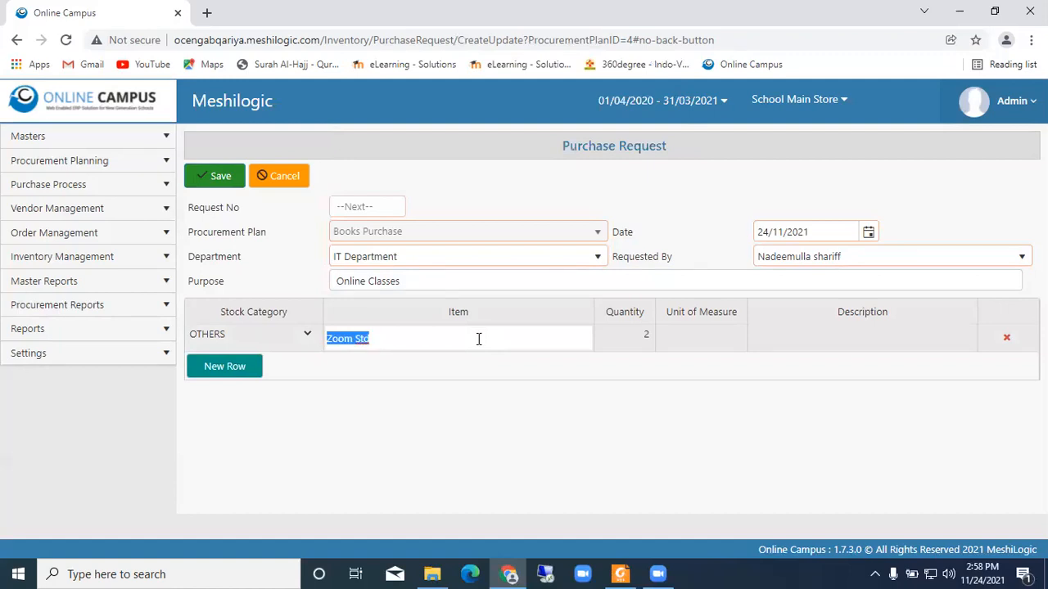
- Set the unit of measure of the Zoom Std row to no
click(725, 339)
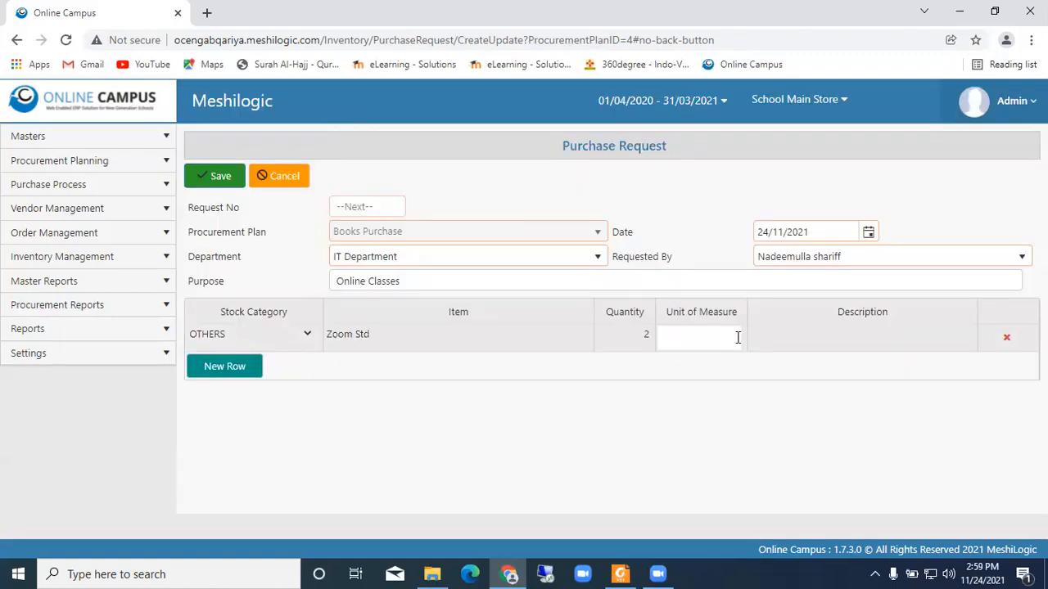
text(n)
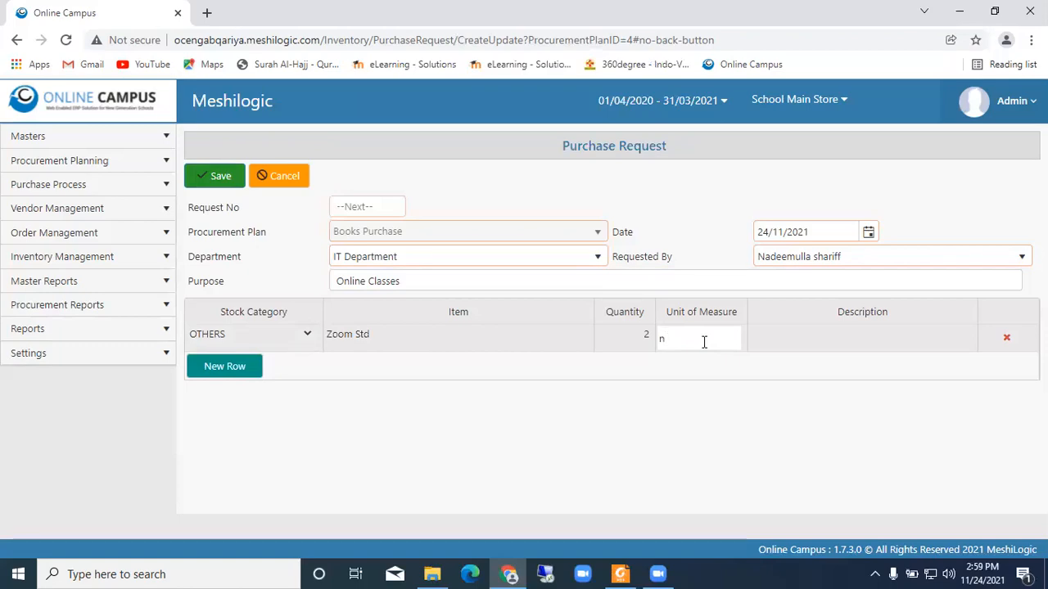
text(0)
click(814, 390)
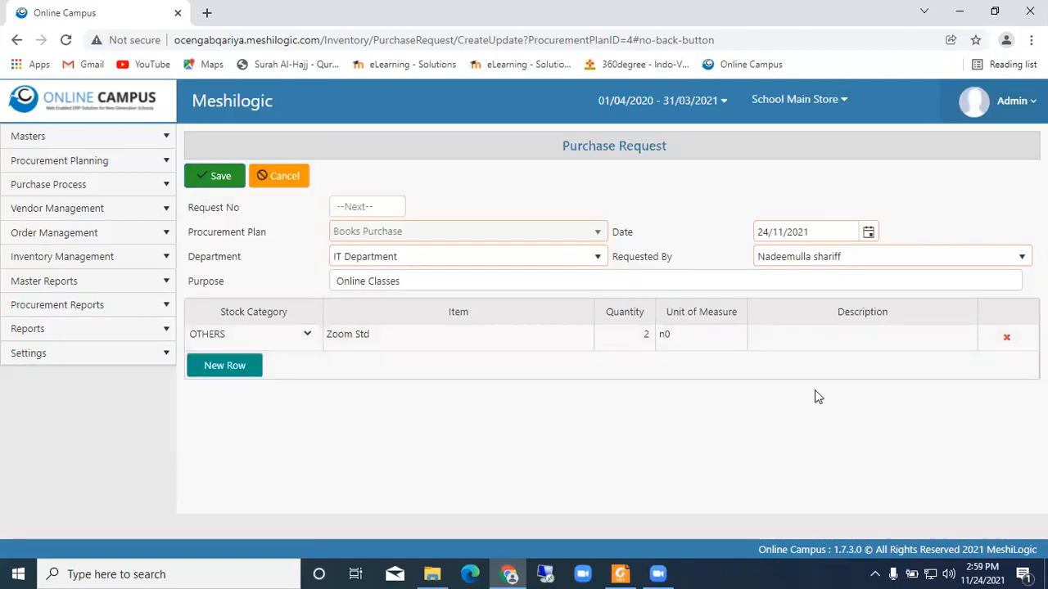
click(701, 339)
text(no)
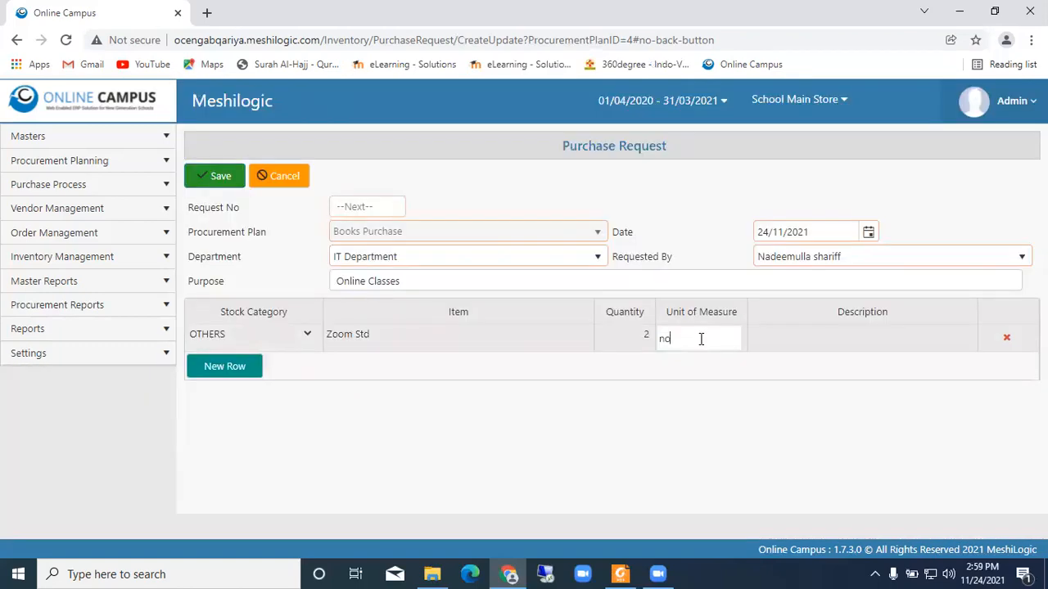
- Enter software as the Zoom Std row's description and try to save the purchase request
click(924, 336)
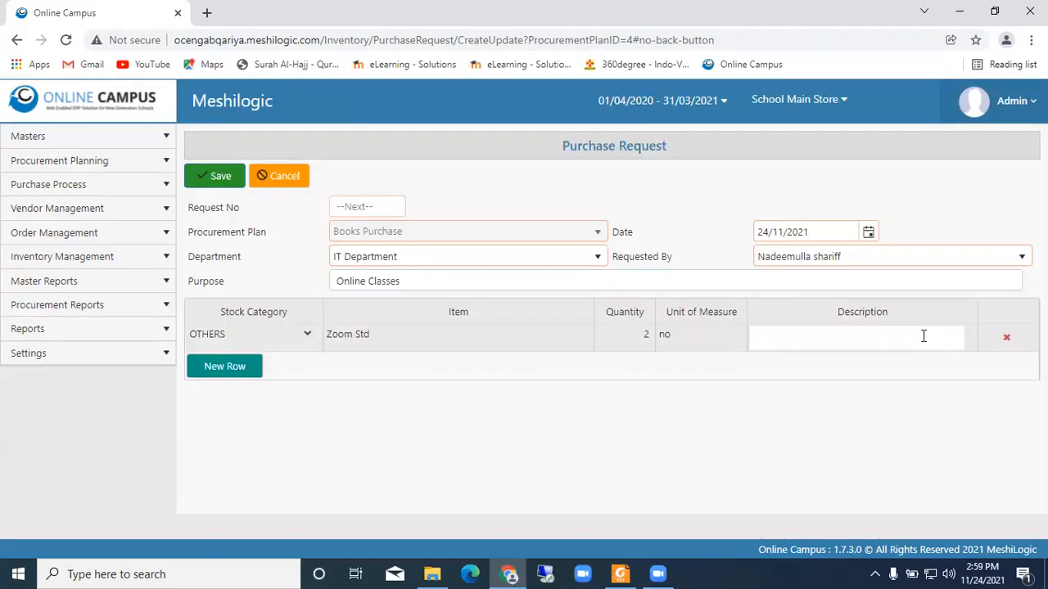
text(o)
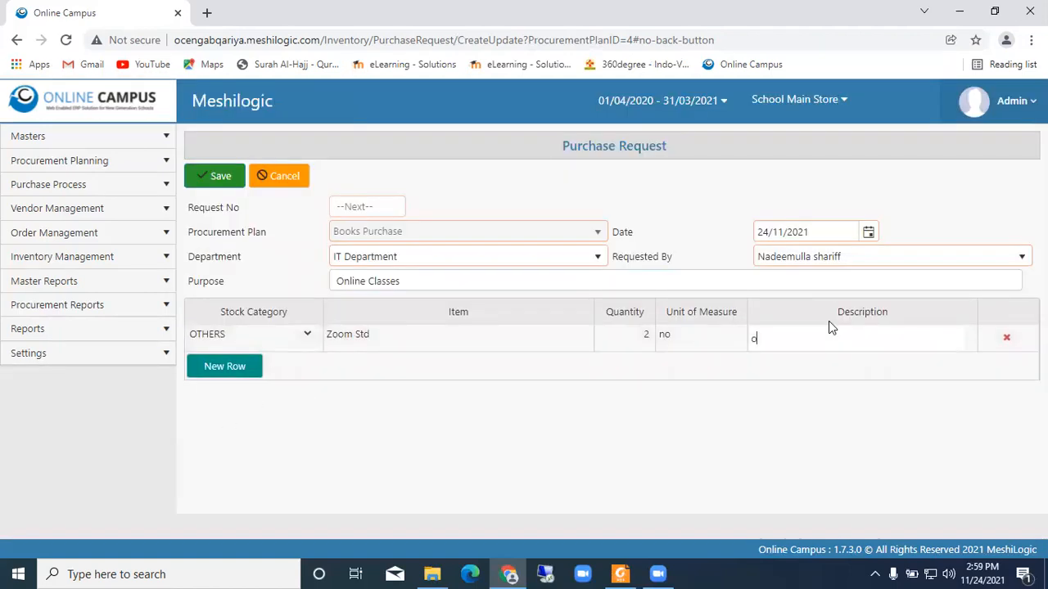
key(BackSpace)
text(software)
click(207, 175)
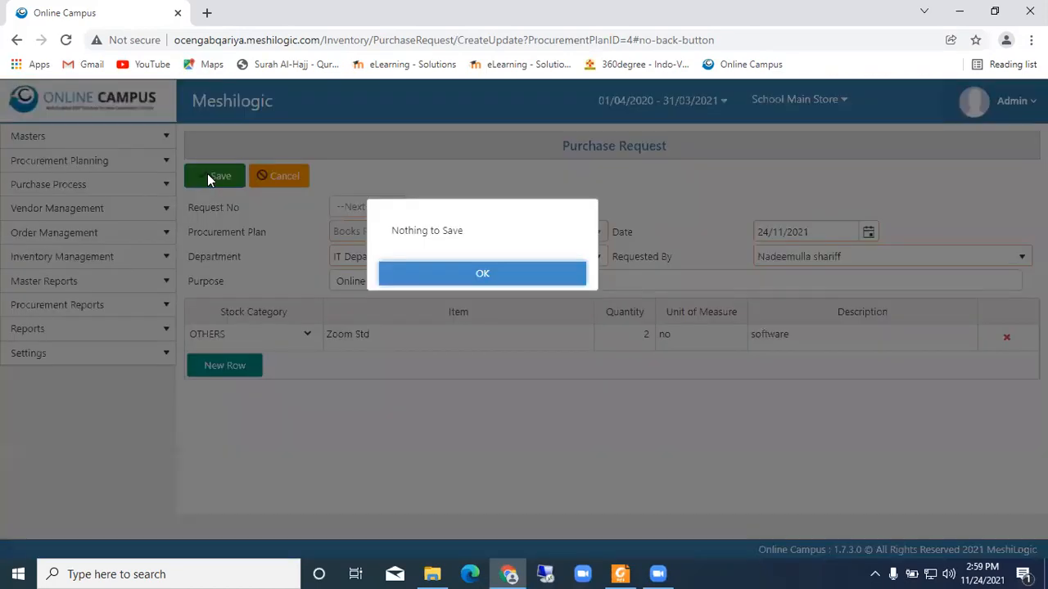
click(451, 279)
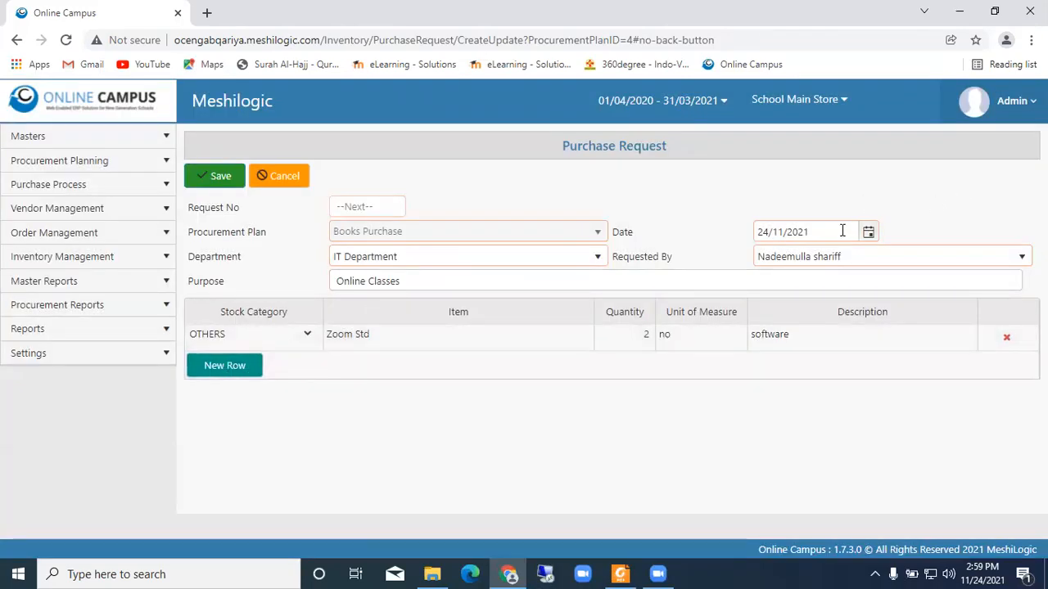
- Set the purchase request's date to 01/03/2021 and try to save the request
click(869, 233)
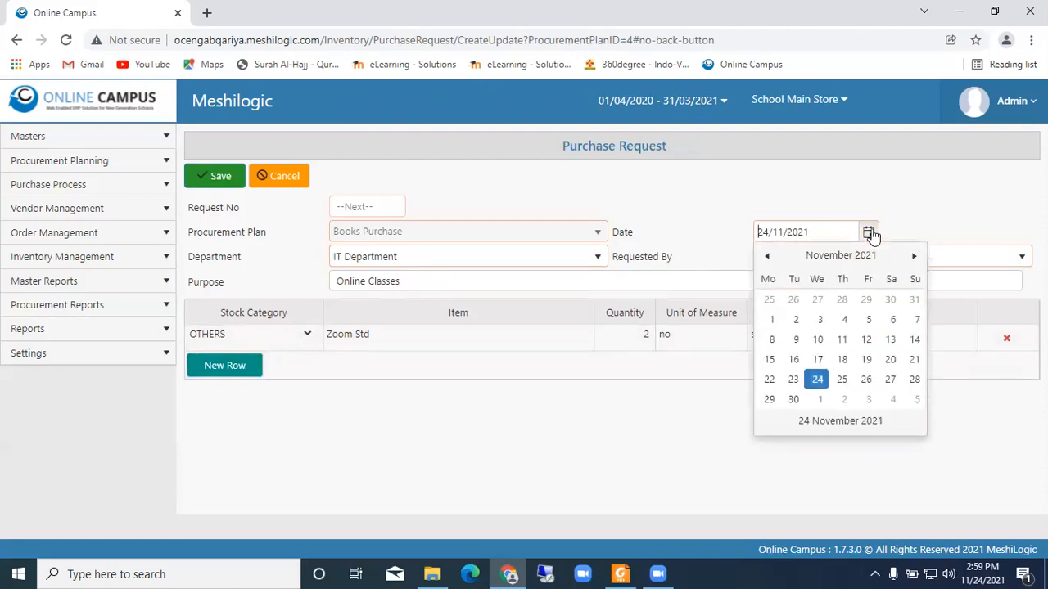
click(768, 257)
click(768, 257)
click(767, 257)
click(768, 257)
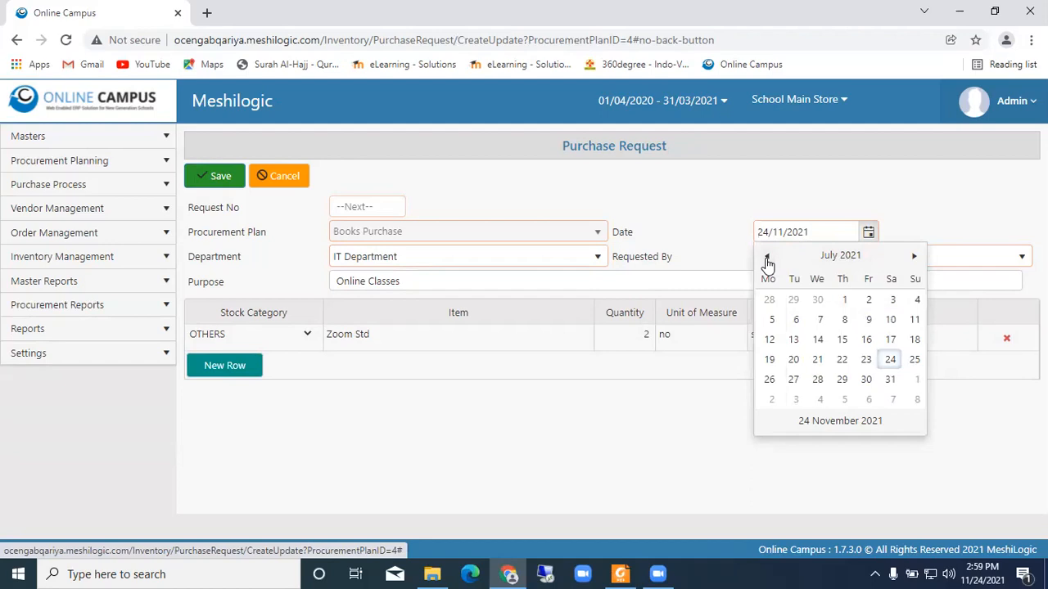
click(767, 259)
click(767, 259)
click(767, 258)
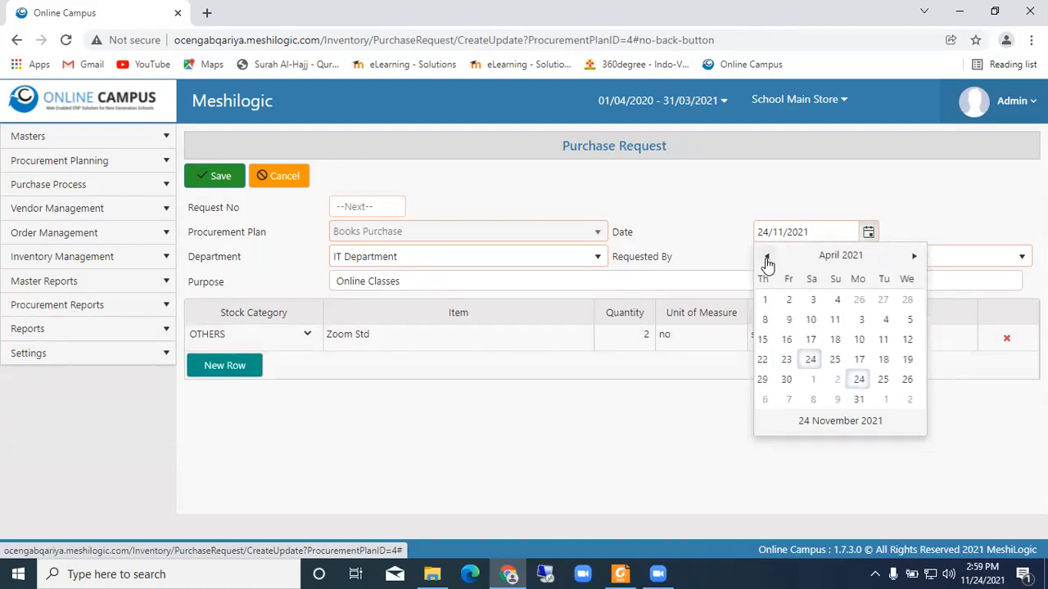
click(767, 259)
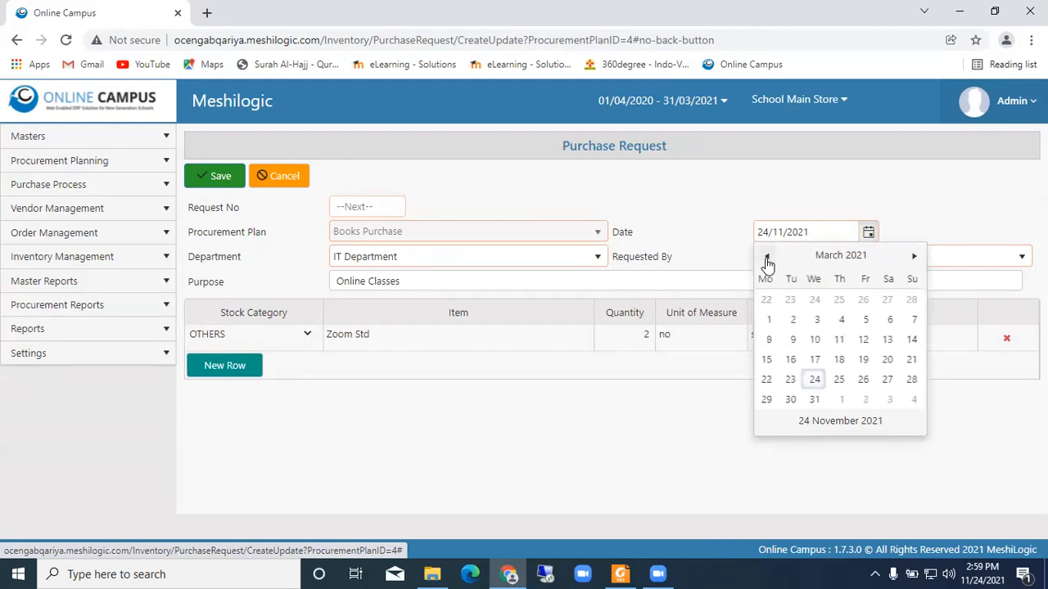
click(769, 319)
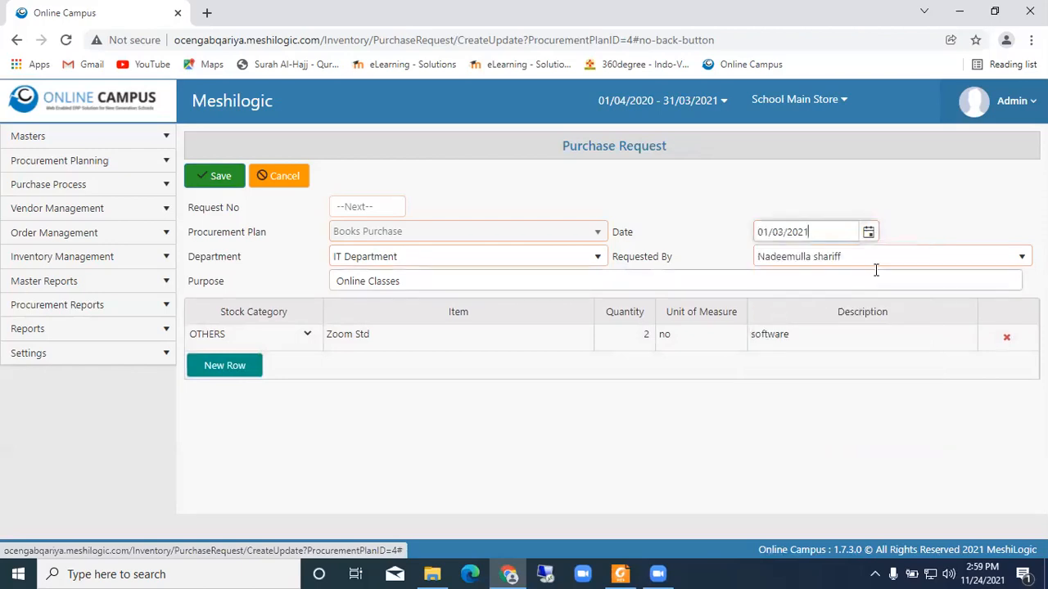
click(212, 178)
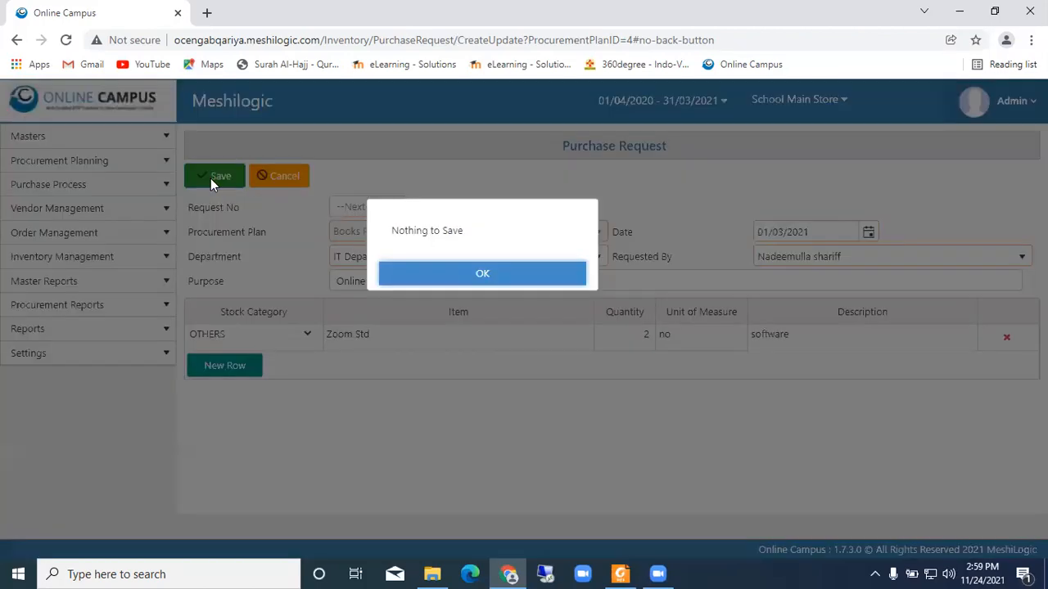
click(456, 277)
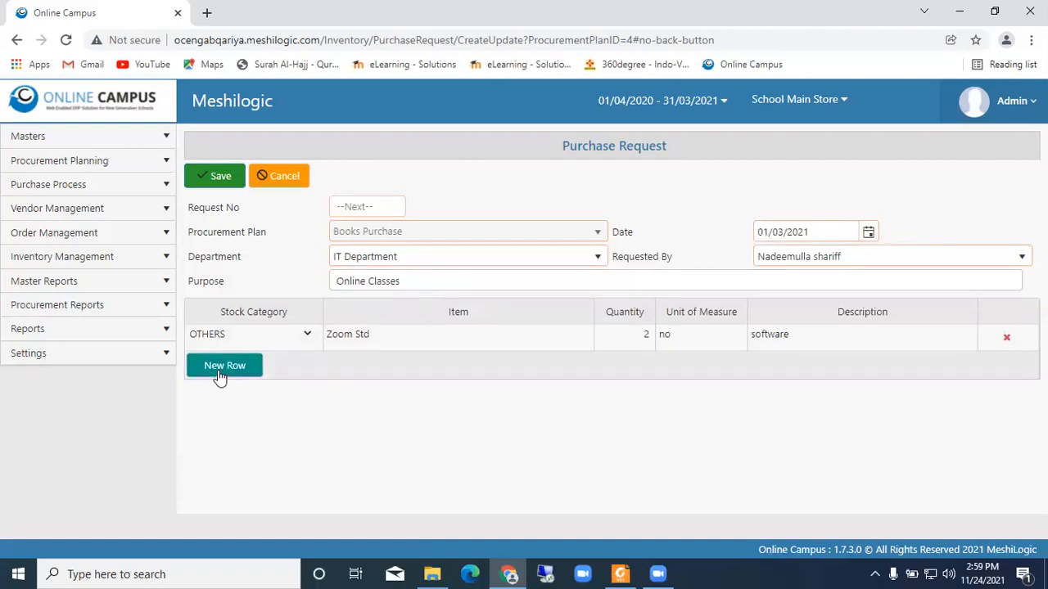
click(204, 175)
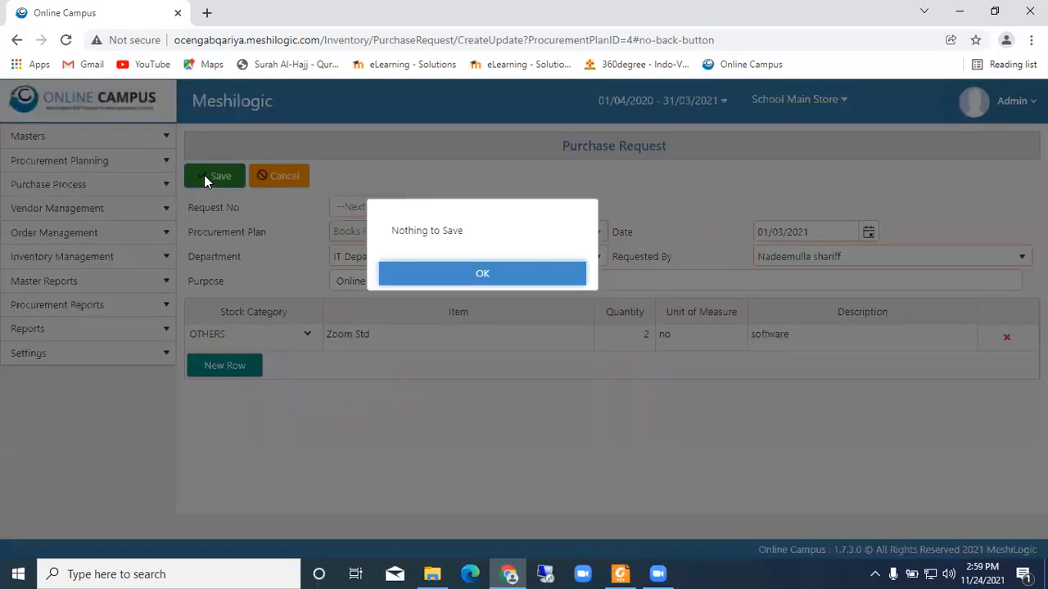
click(438, 273)
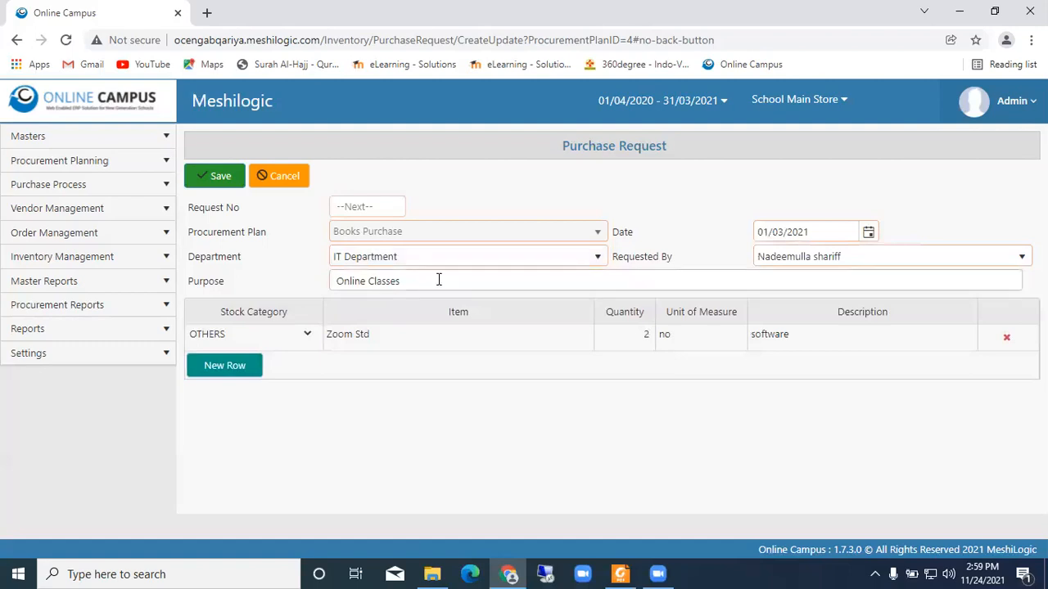
- Replace the row's item name with hgh, try to save the purchase request, and cancel the request
click(448, 336)
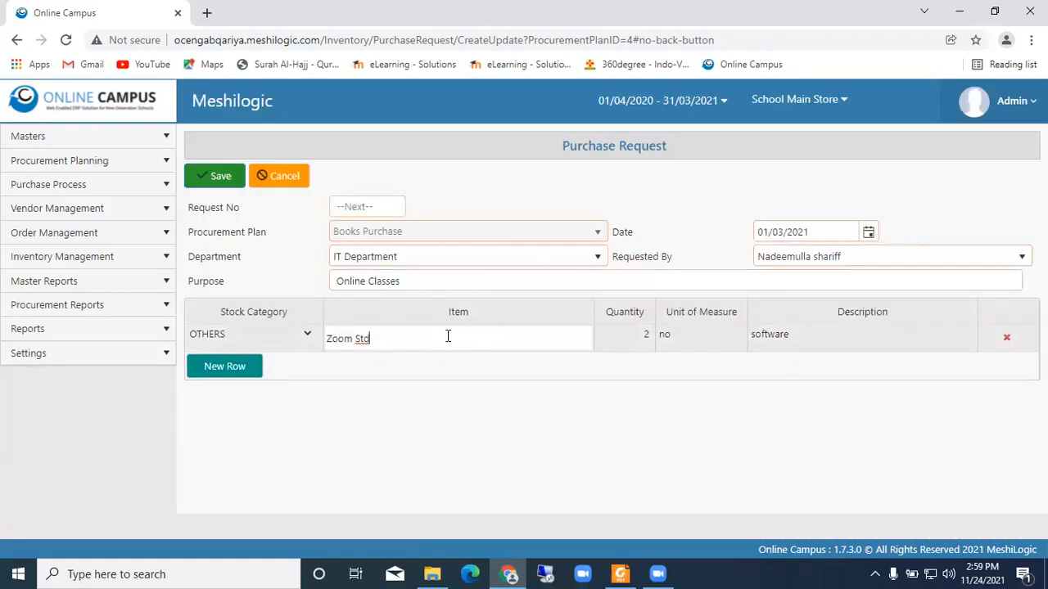
key(BackSpace)
key(BackSpace)
key(BackSpace)
key(BackSpace)
key(BackSpace)
key(BackSpace)
key(BackSpace)
key(BackSpace)
text(i)
key(BackSpace)
text(hgh)
click(207, 173)
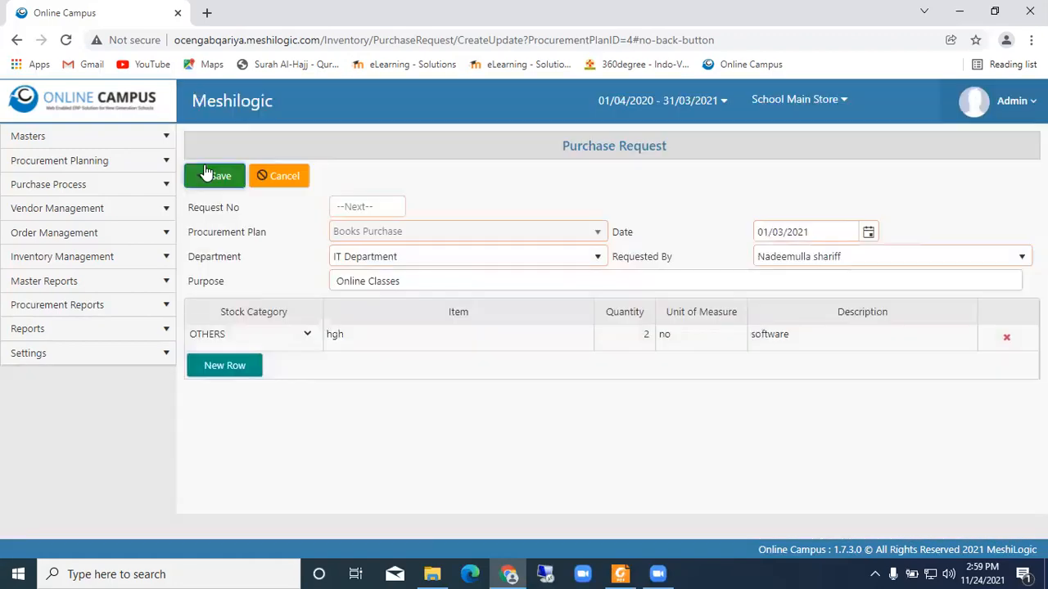
click(206, 172)
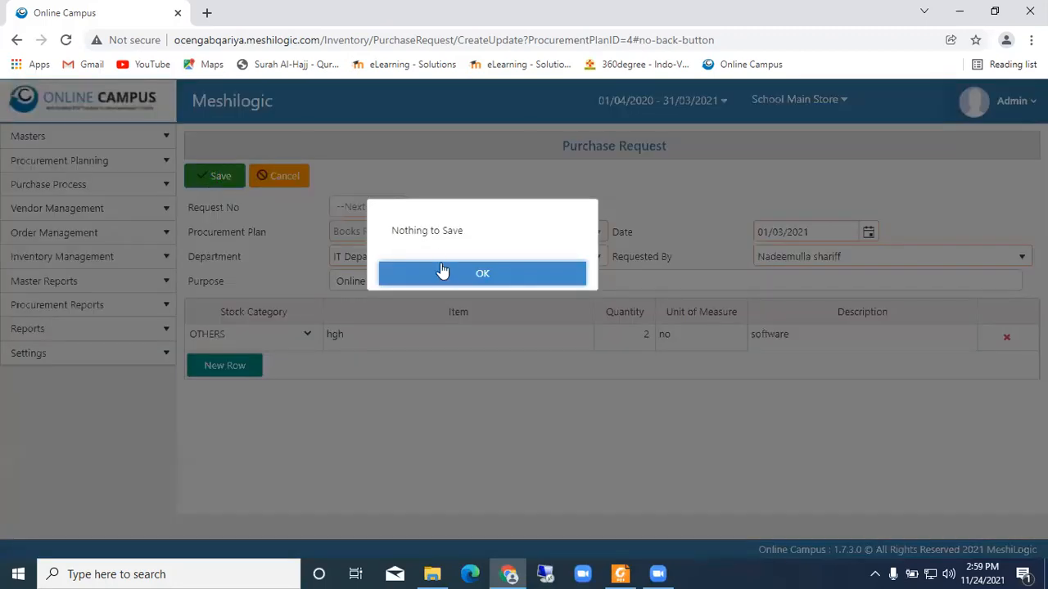
click(443, 277)
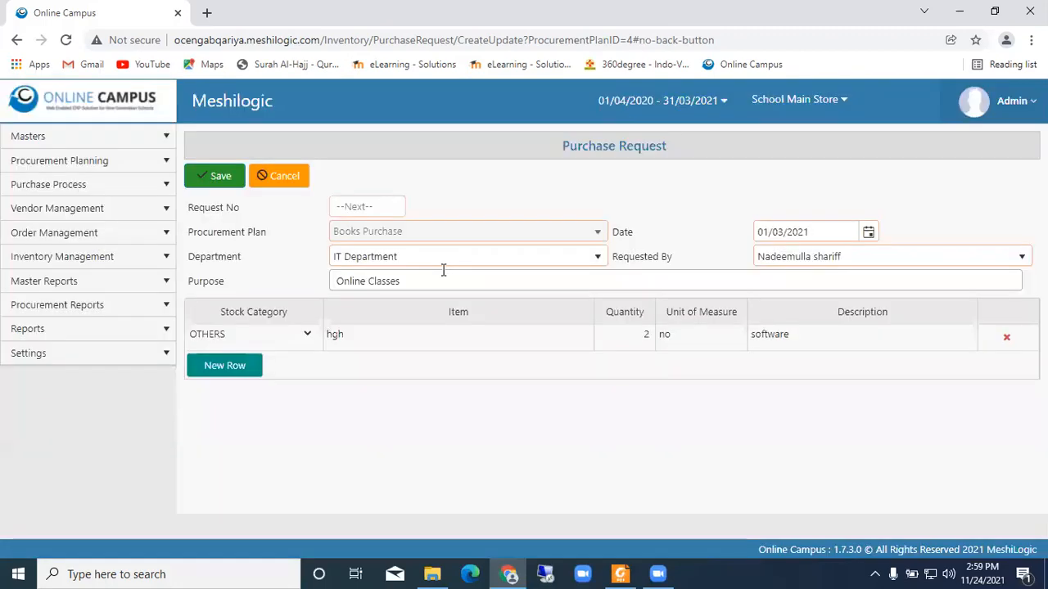
click(286, 177)
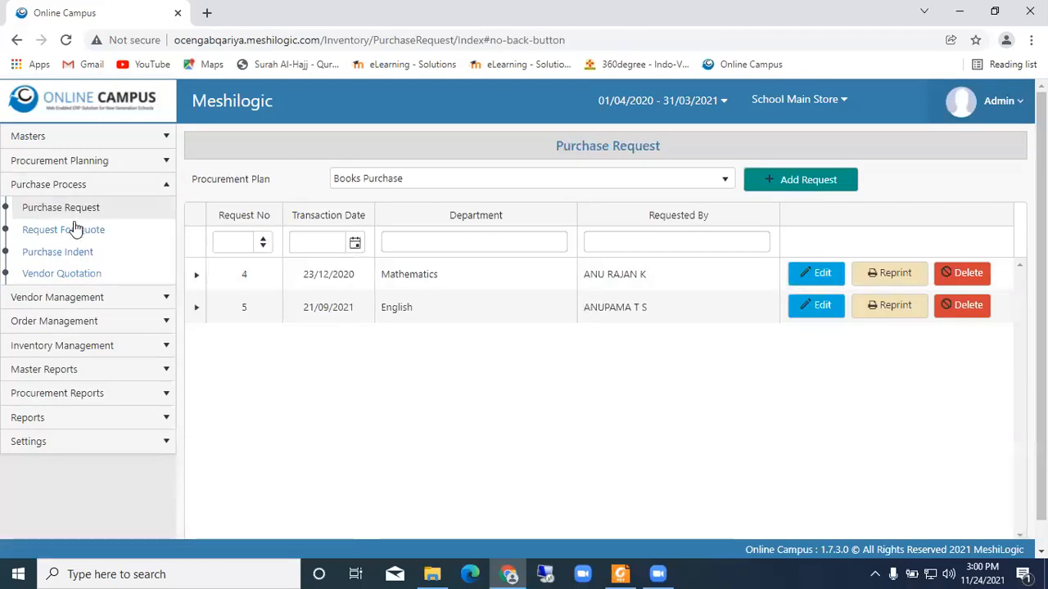
- View the Request For Quote list, look at the blank form for adding an RFQ, and return to the list
click(80, 231)
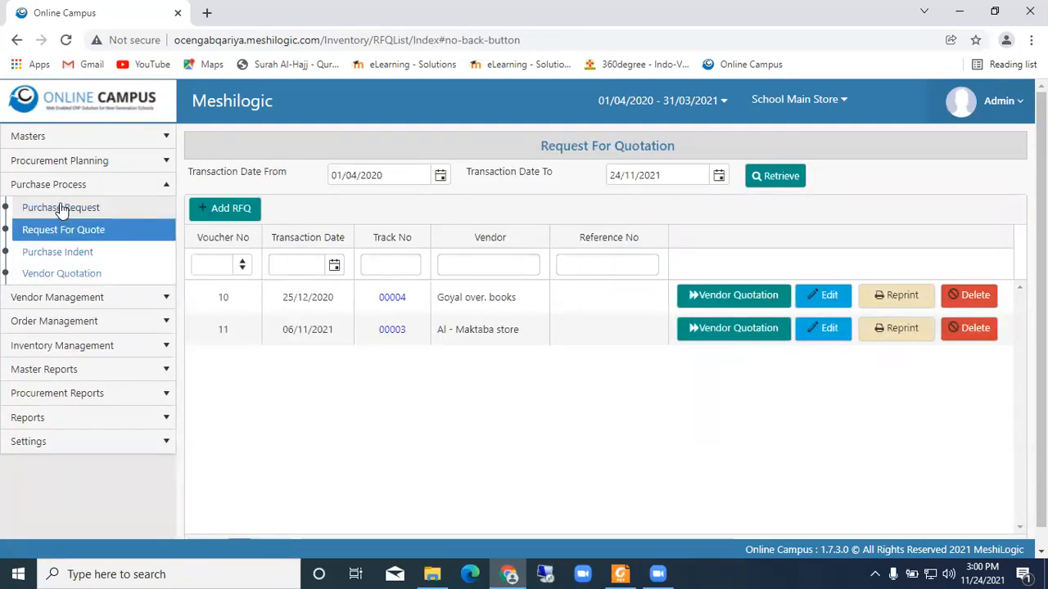
click(230, 210)
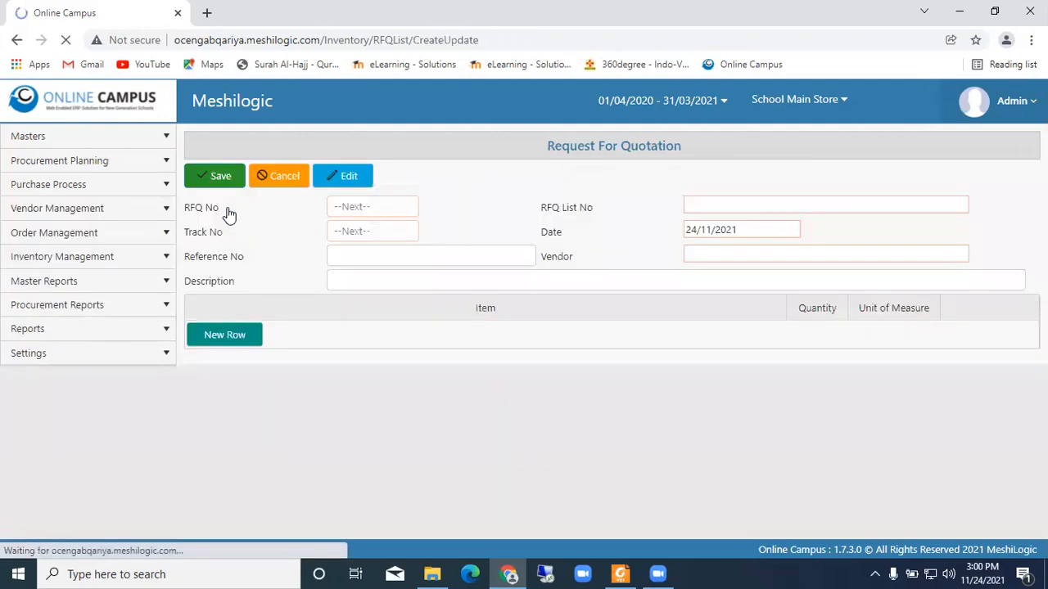
click(416, 258)
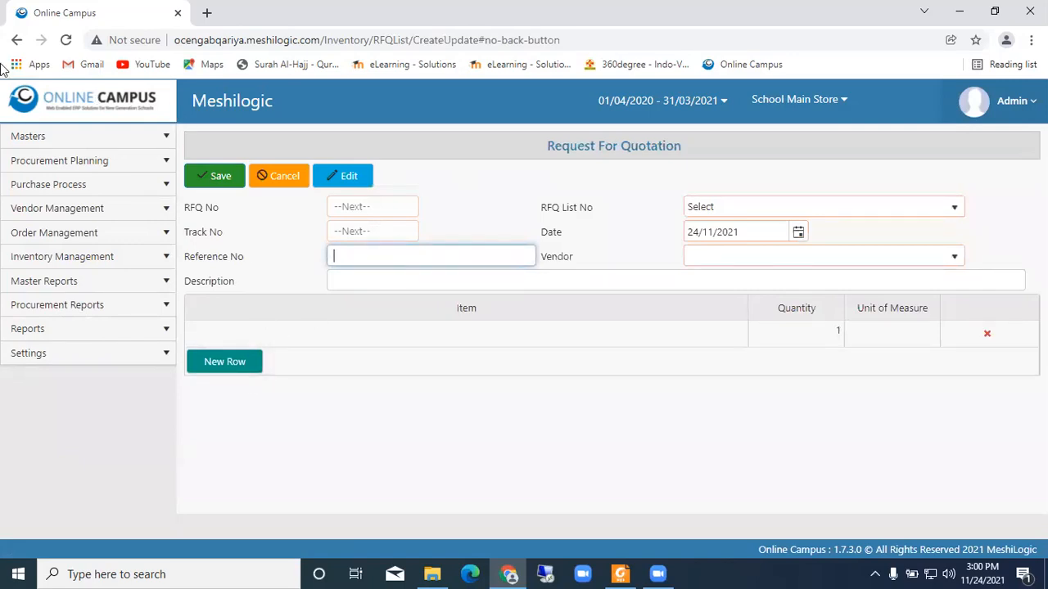
click(18, 41)
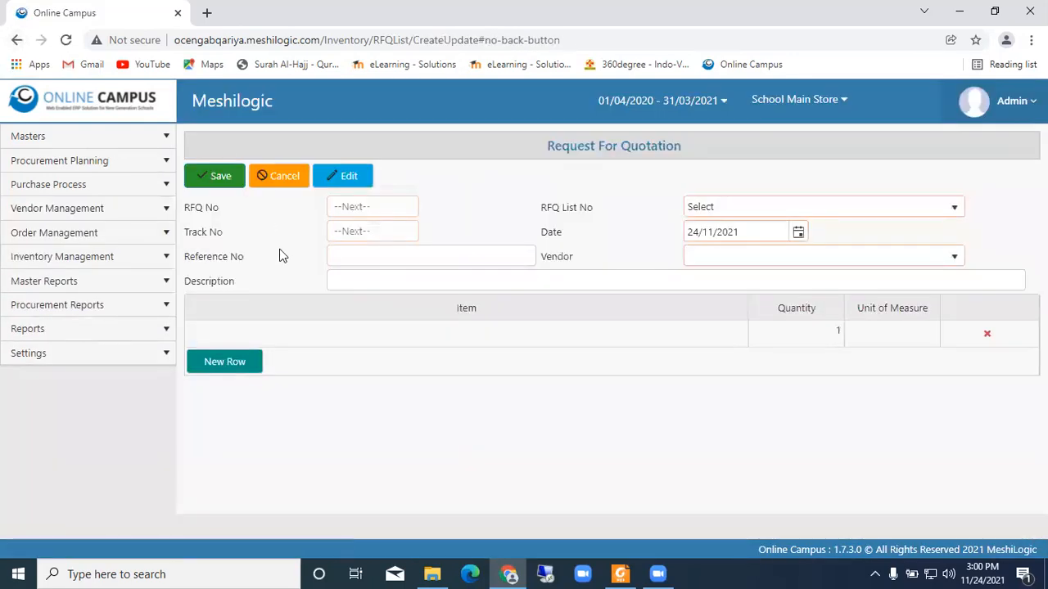
click(57, 187)
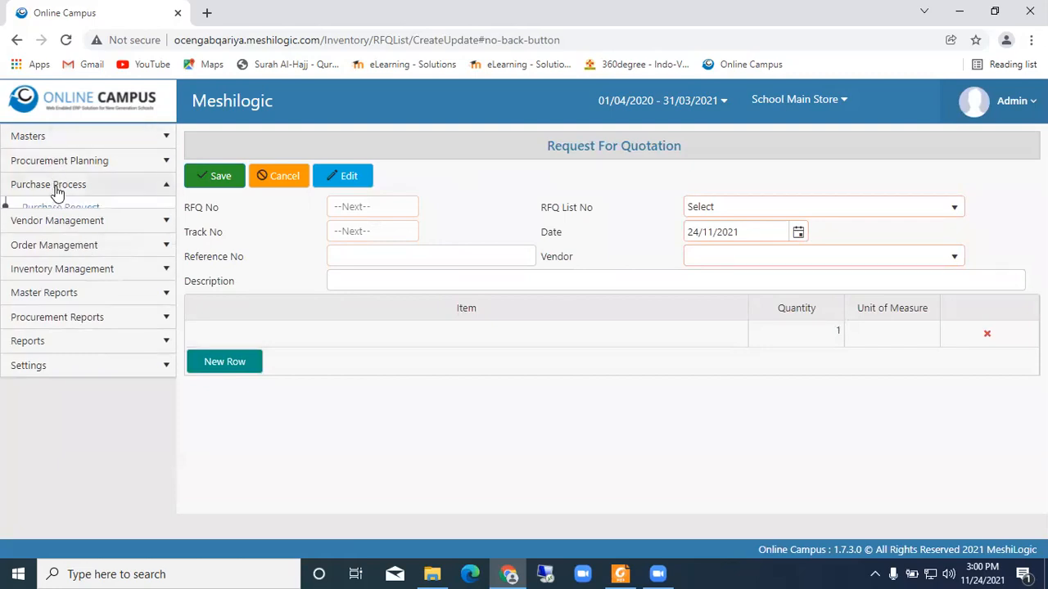
click(75, 231)
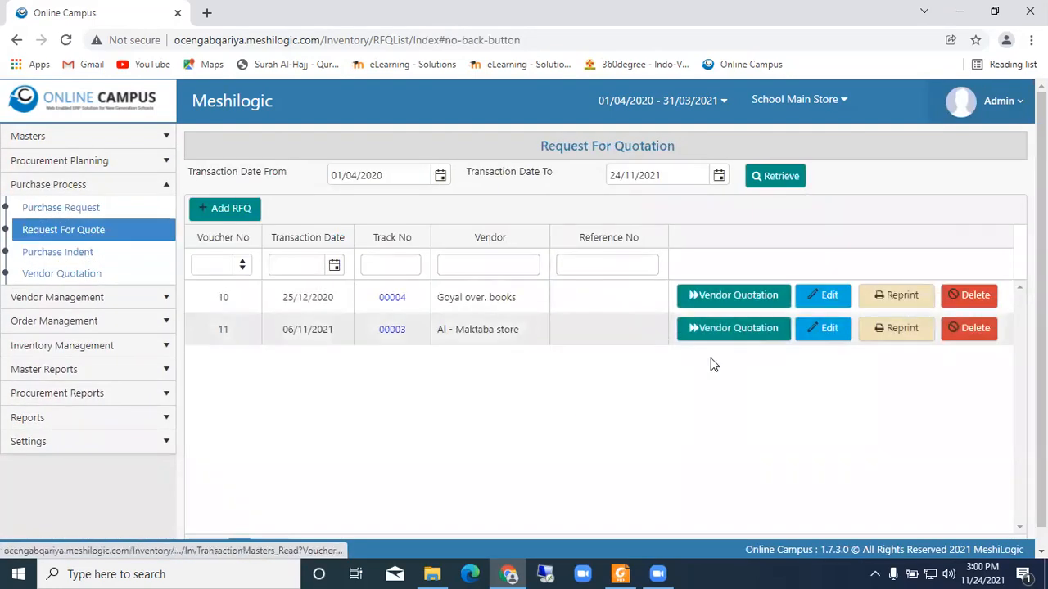
- View the vendor quotation form generated from the Goyal over. books RFQ and return to the Request For Quote list
click(737, 301)
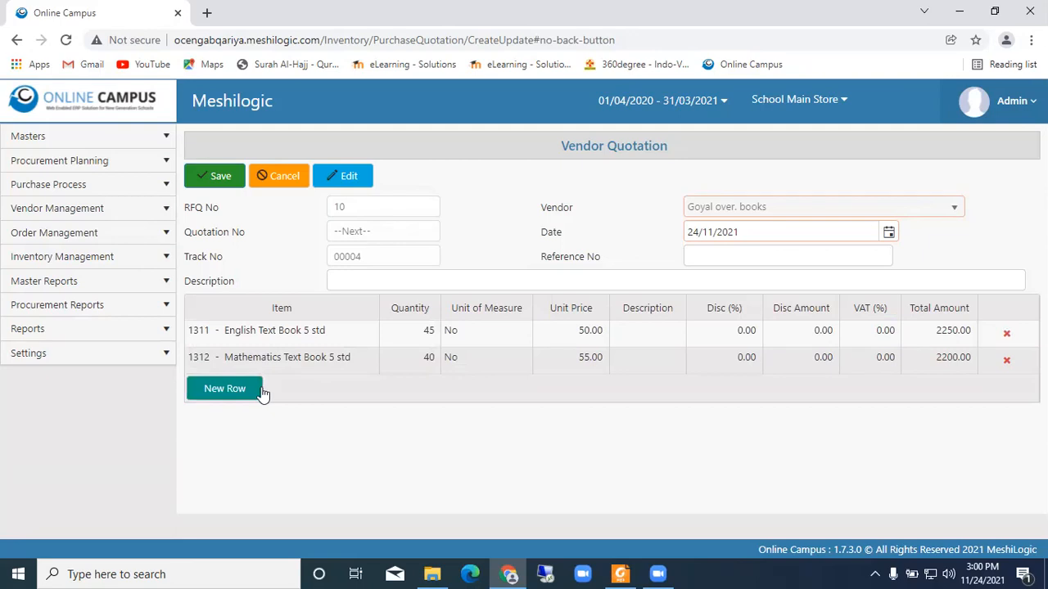
click(15, 39)
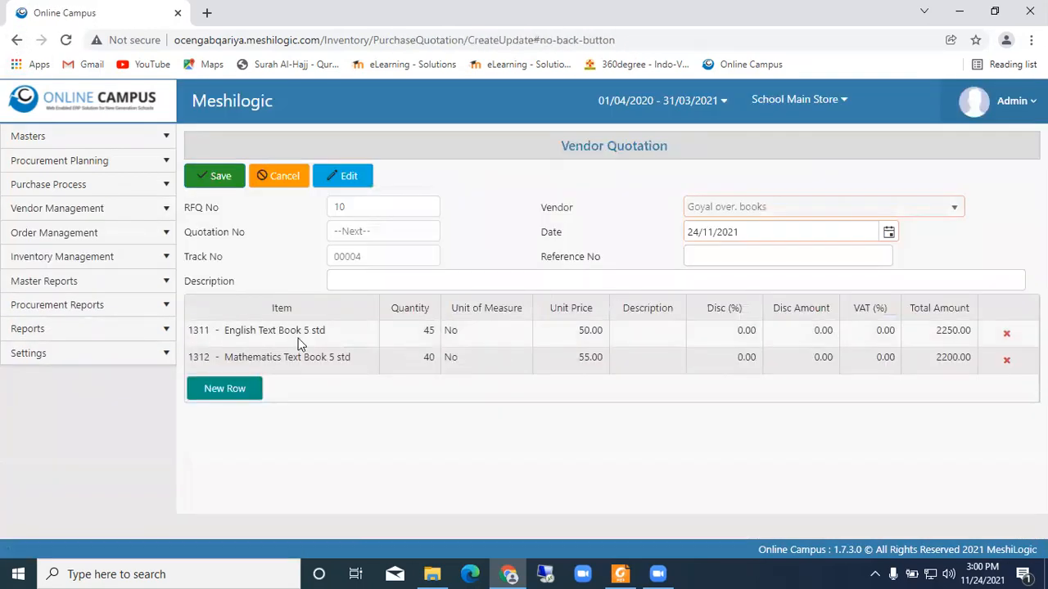
click(47, 182)
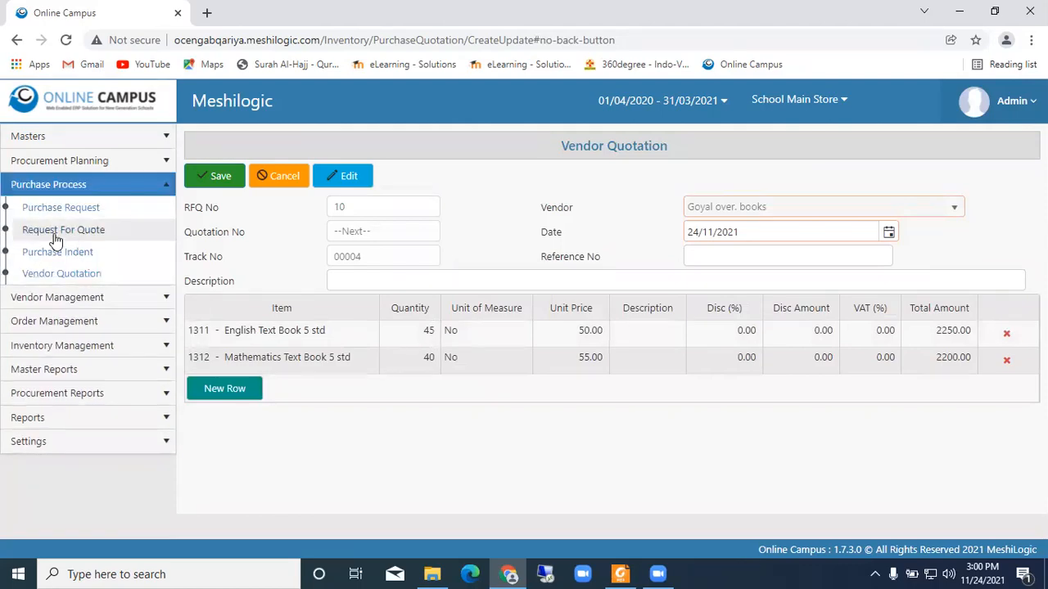
click(21, 231)
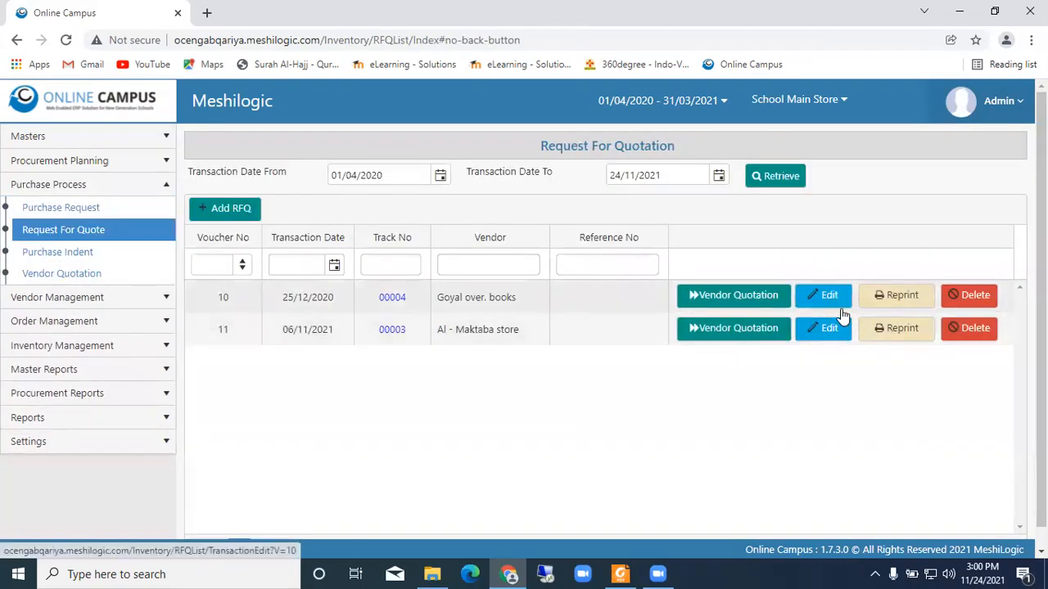
- Preview the printed RFQ vouchers for Goyal over. books and Al - Maktaba store, closing each preview
click(897, 298)
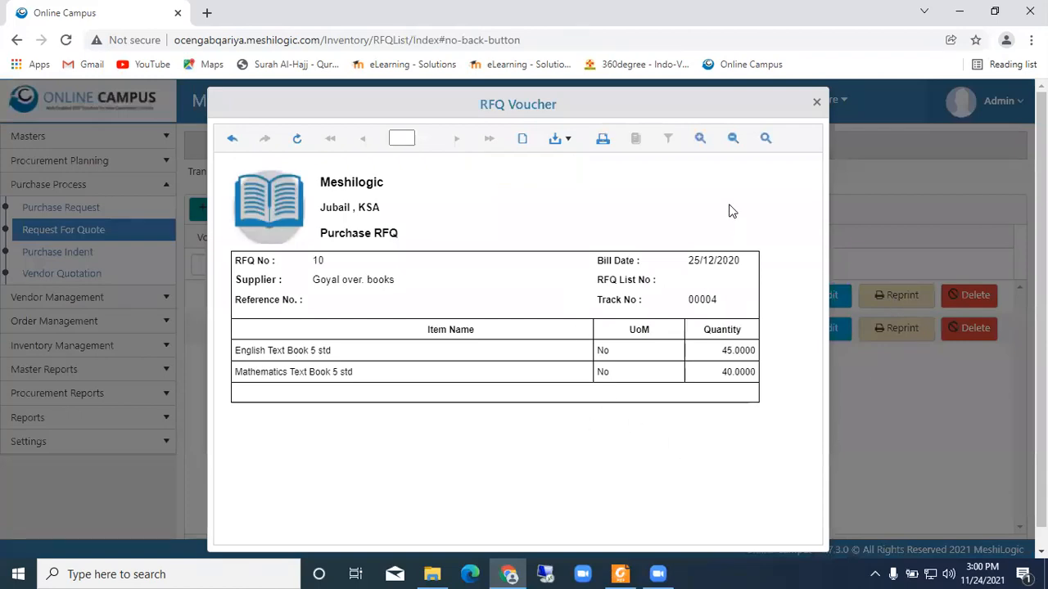
click(816, 102)
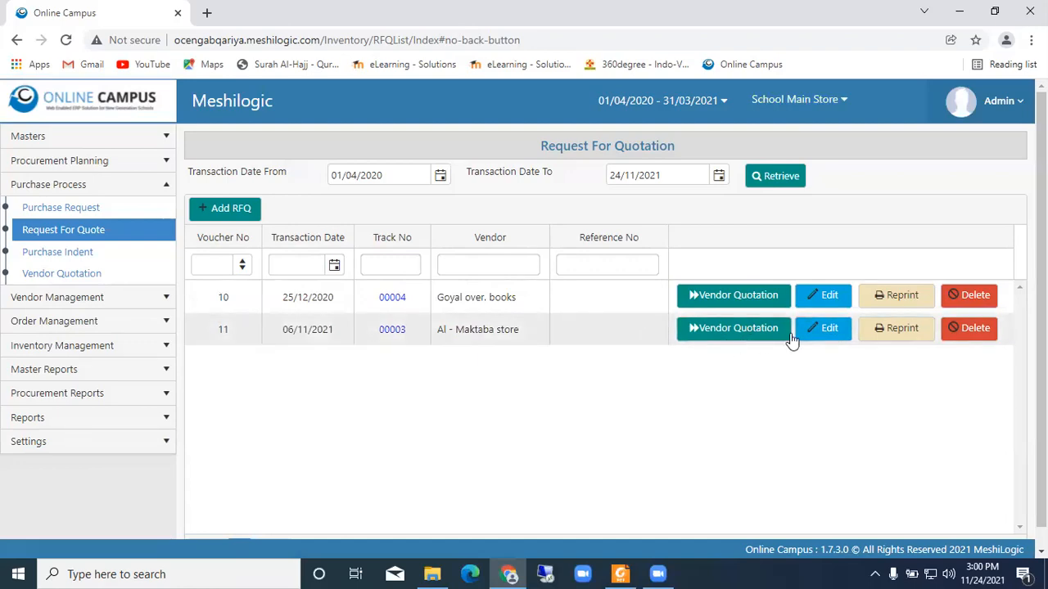
click(898, 331)
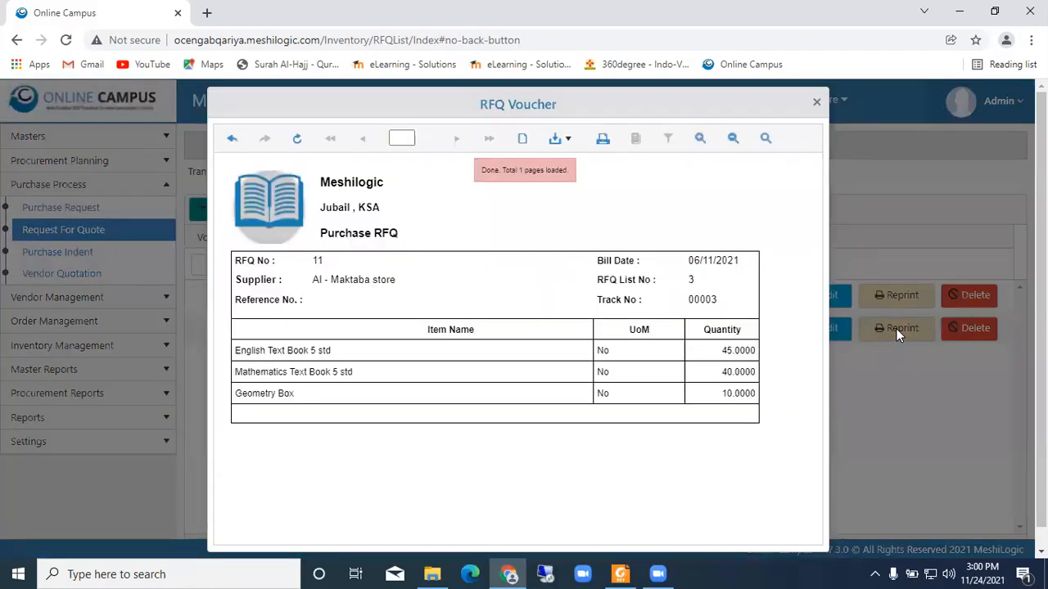
click(816, 103)
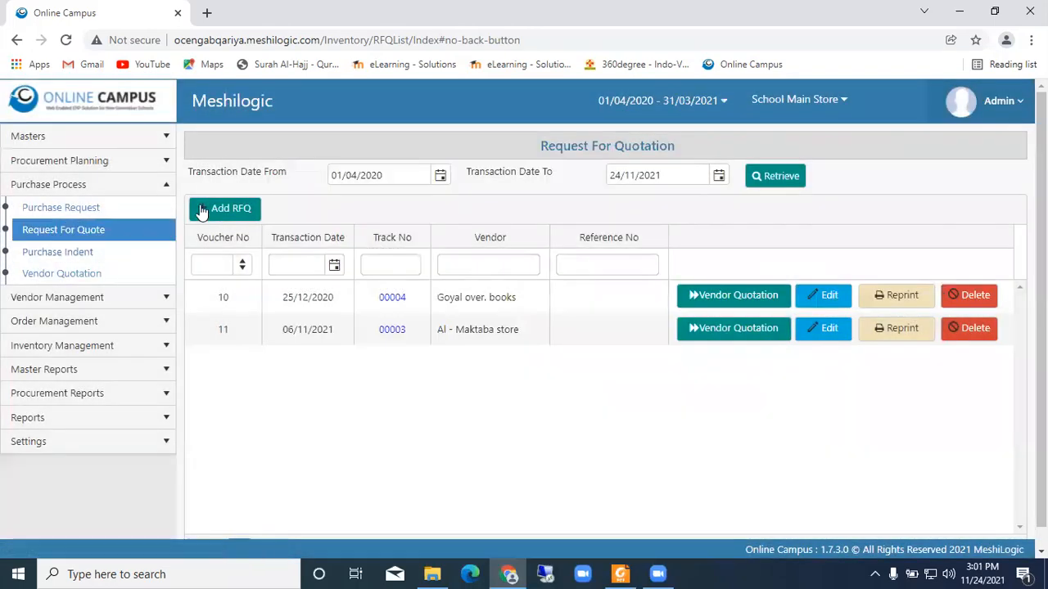
- In the Purchase Indent list, preview the printed voucher of the 21/09/2021 indent and view the RFQ form generated from it
click(115, 257)
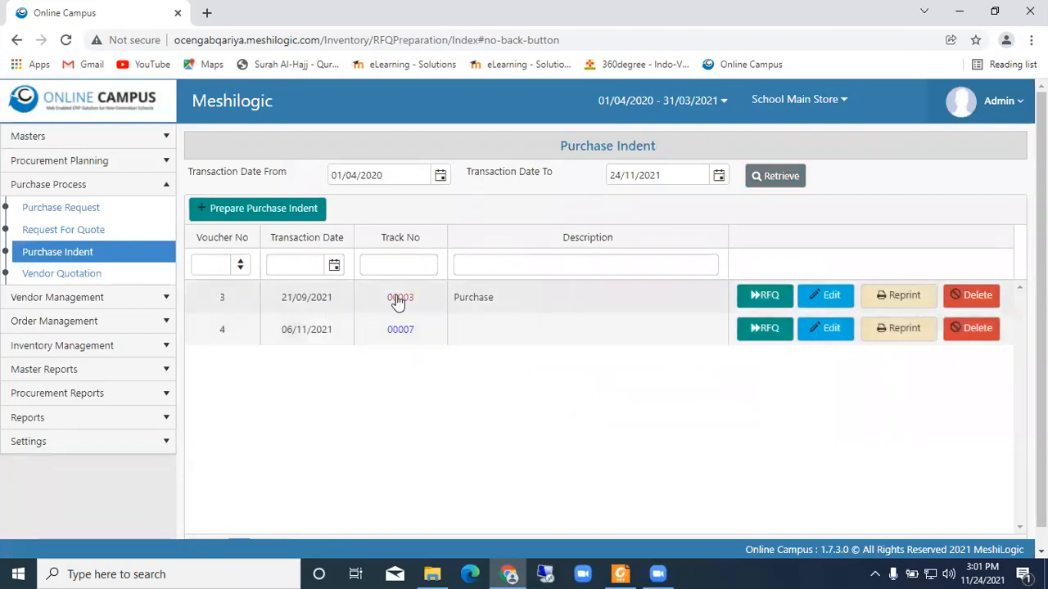
click(892, 299)
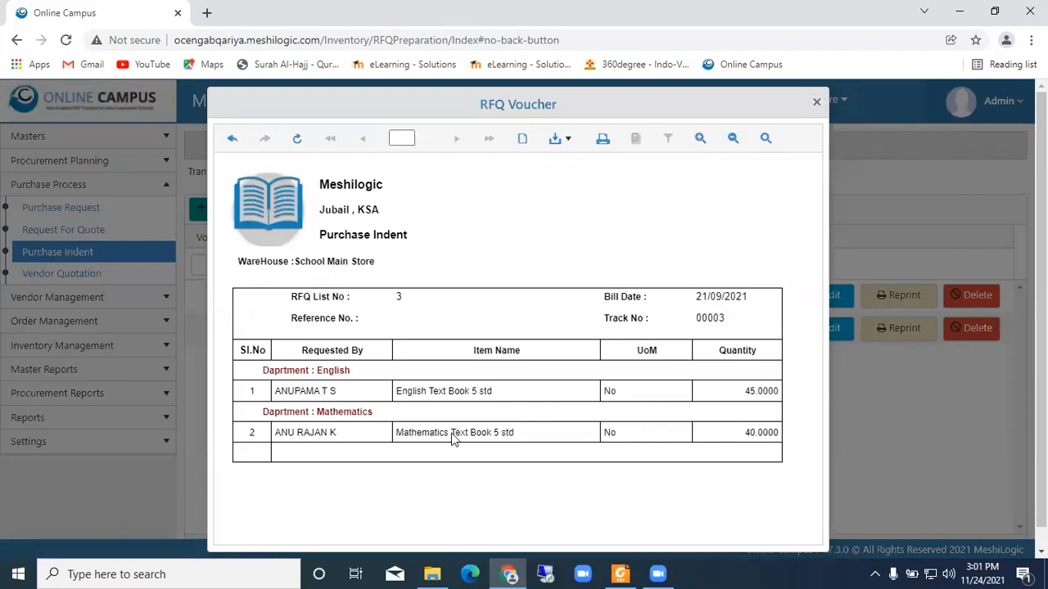
click(816, 102)
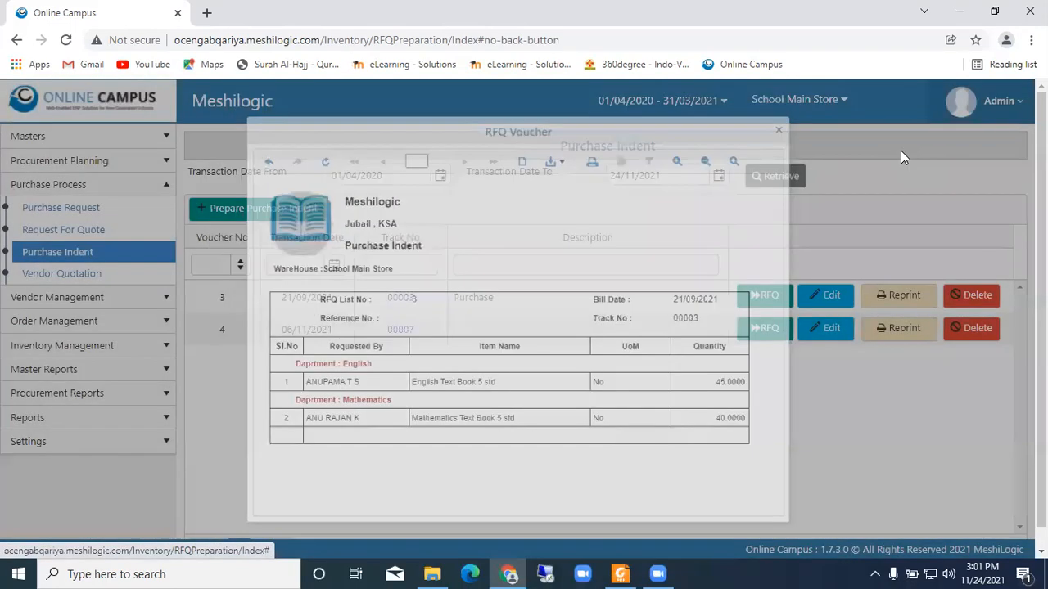
click(754, 296)
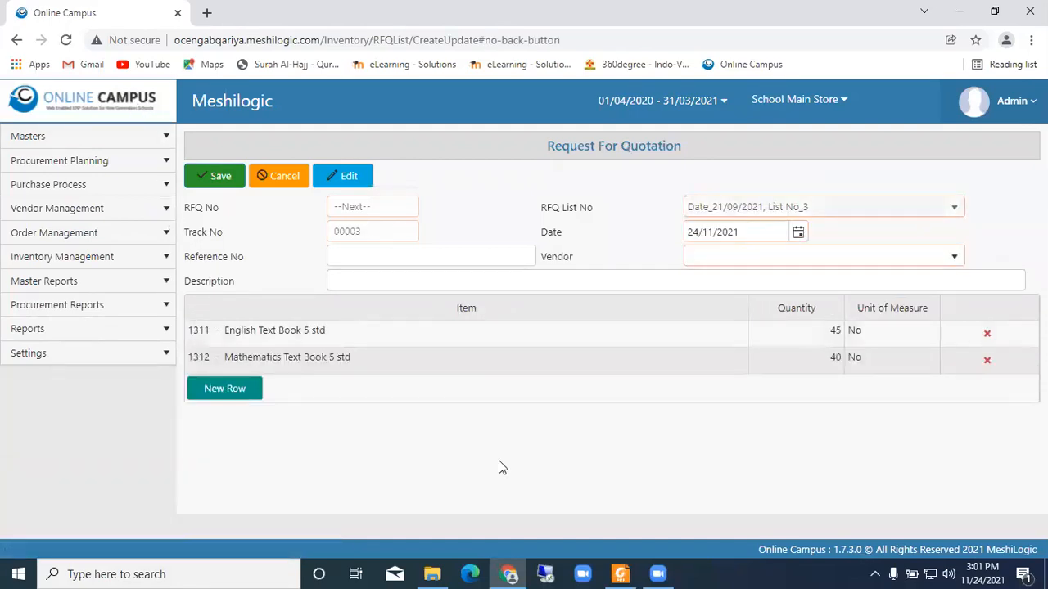
click(16, 41)
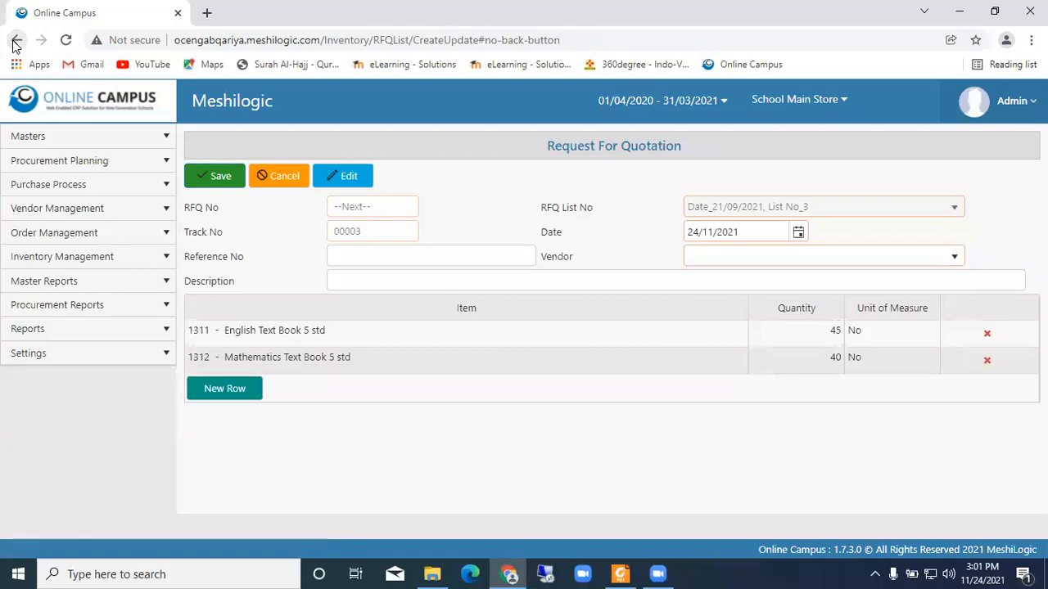
- Go to the Vendor Quotation list and preview the printed quotation from Goyal over. books
click(84, 186)
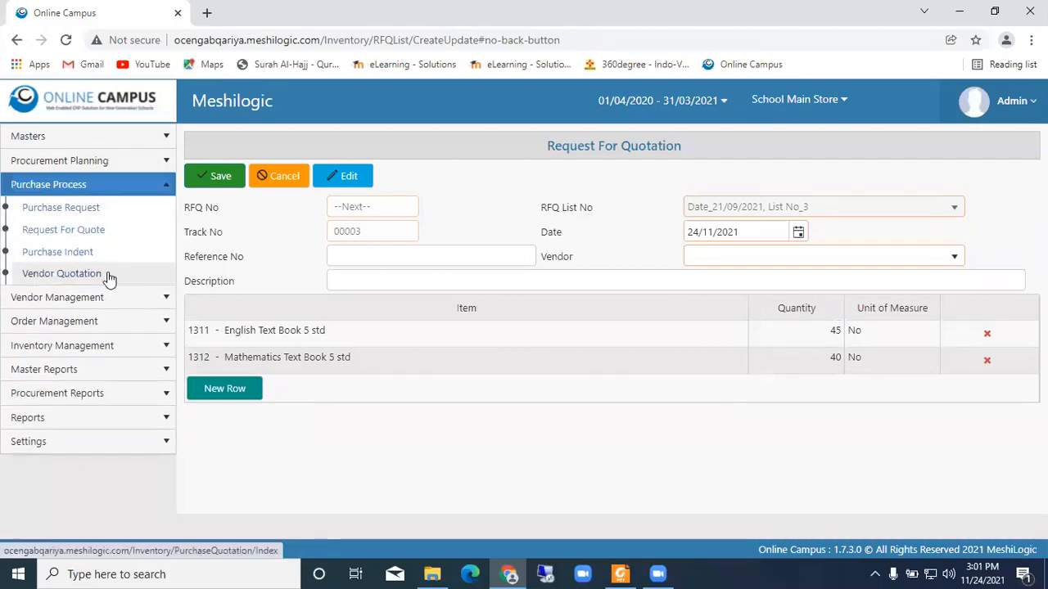
click(112, 278)
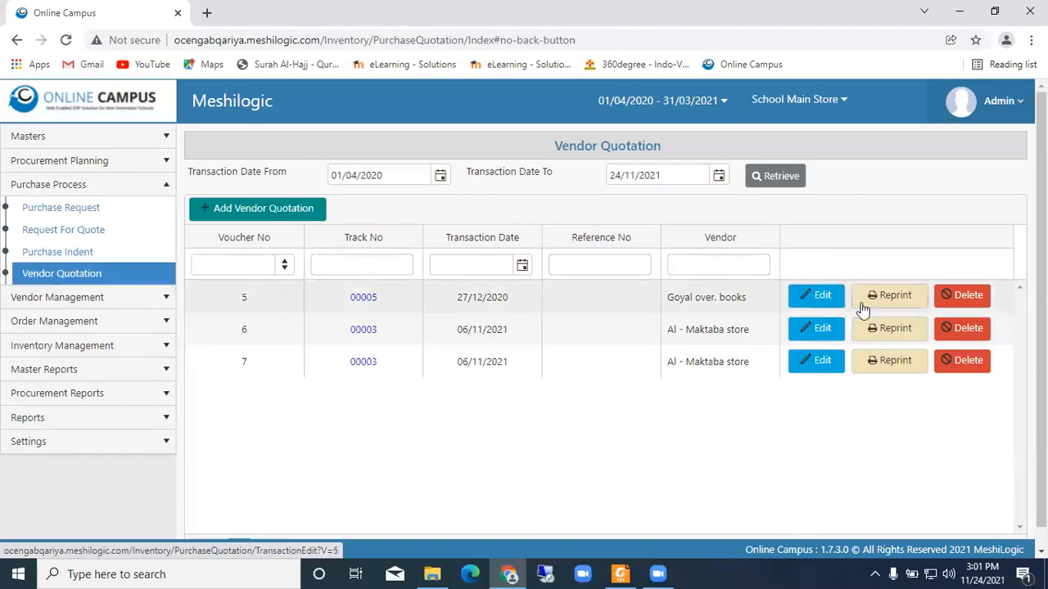
click(887, 298)
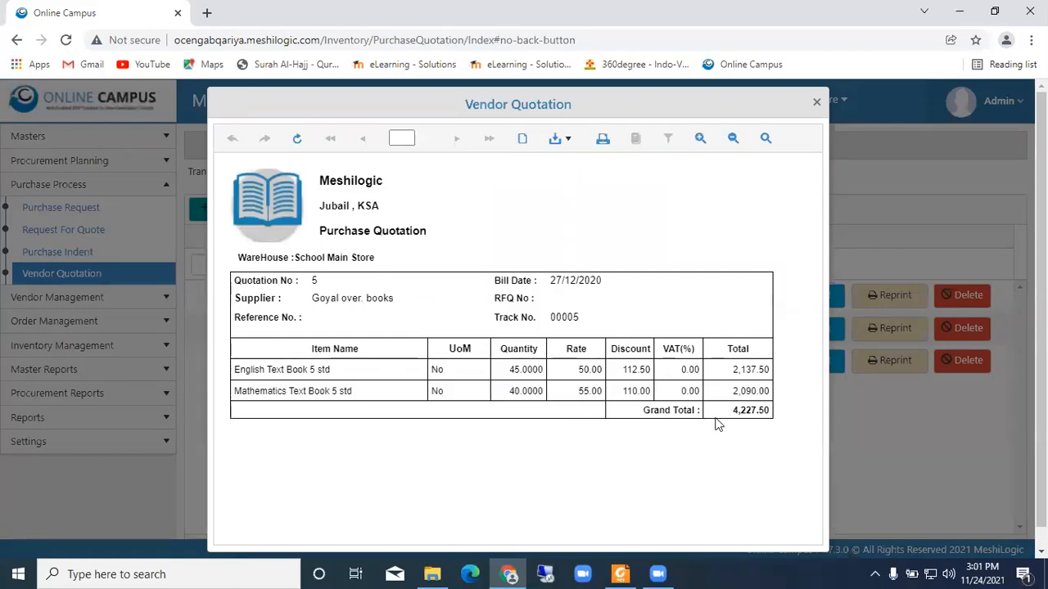
- Close the Goyal over. books quotation preview, and preview the printed vouchers of both Al - Maktaba store quotations
click(815, 104)
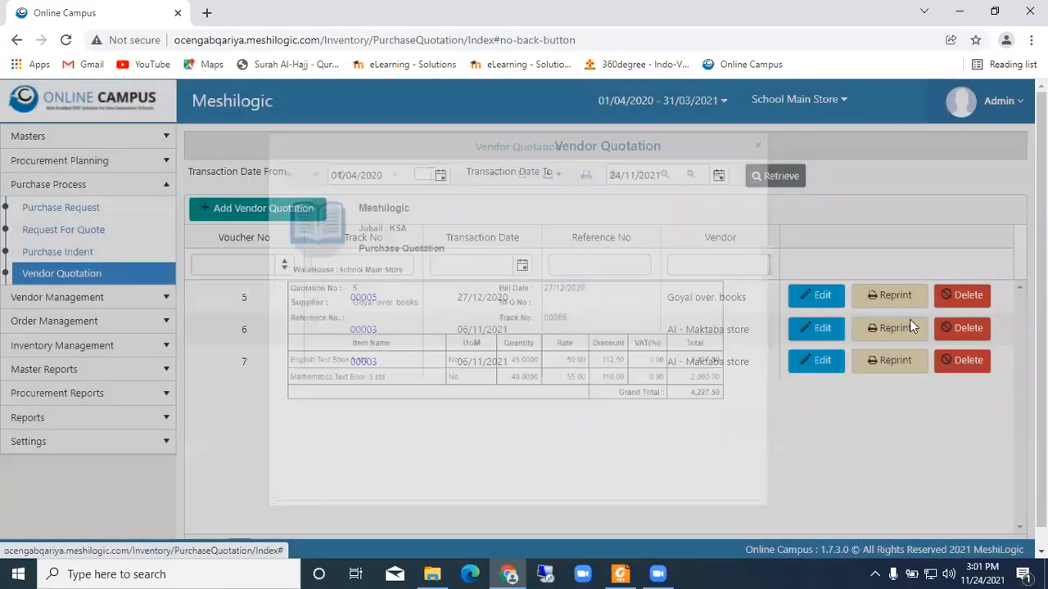
click(901, 328)
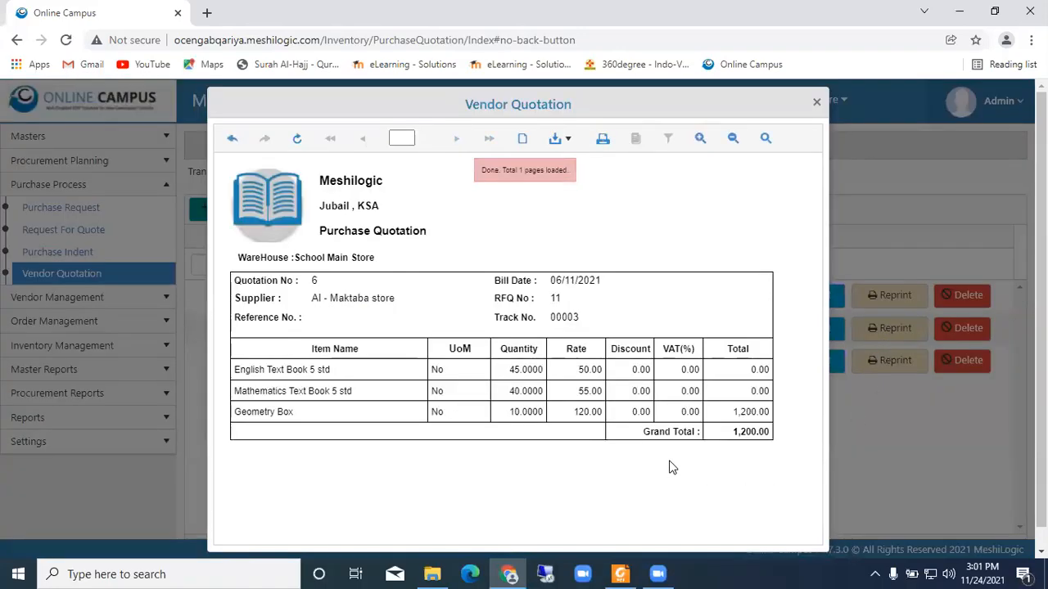
click(816, 103)
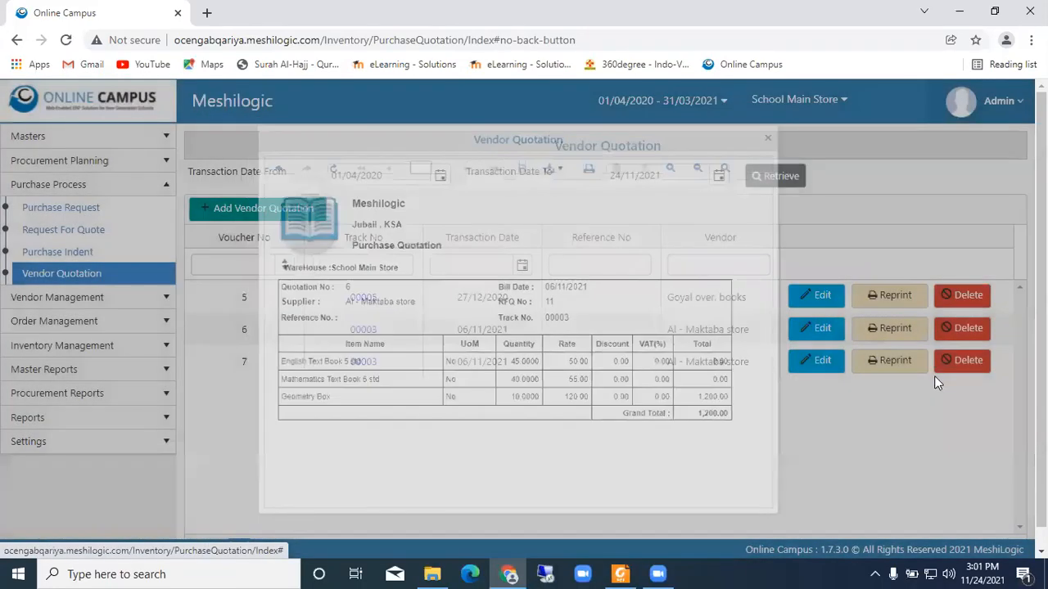
click(888, 361)
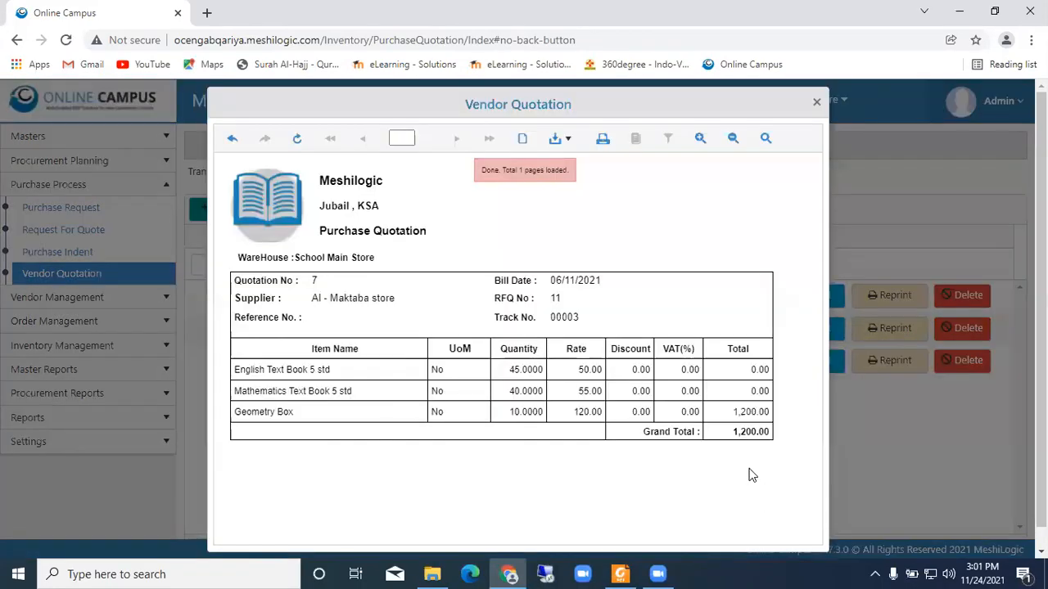
click(817, 102)
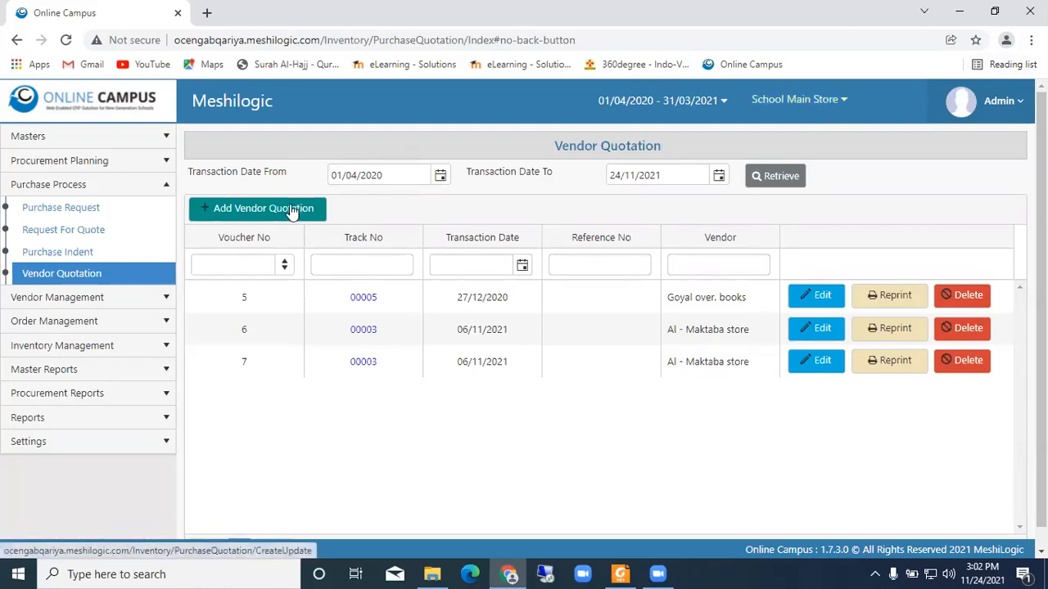
- Go to Vendor Item Details in Vendor Management and retrieve the items of Goyal over. books
click(88, 299)
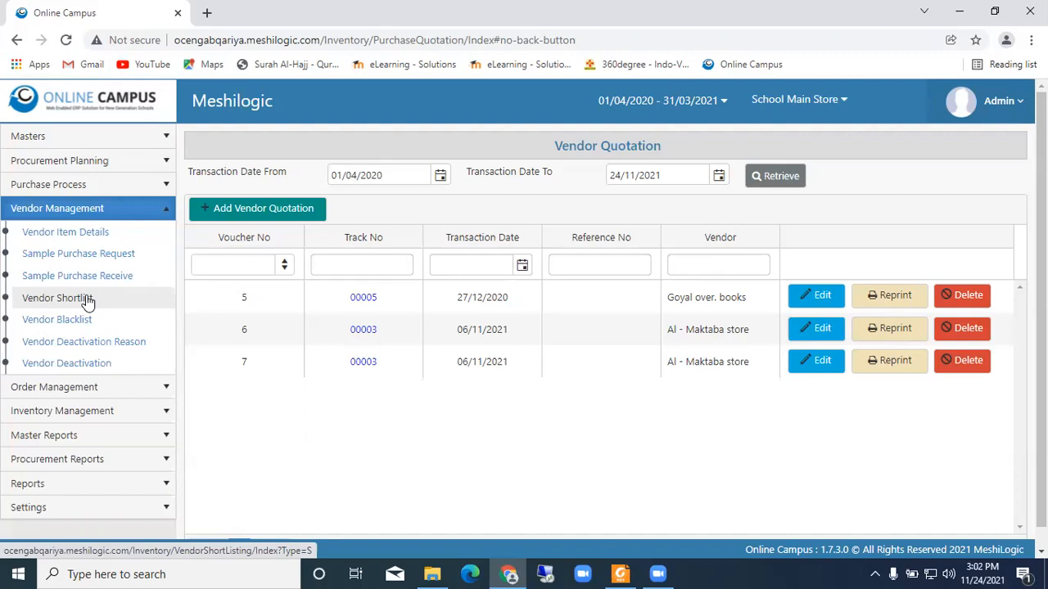
click(74, 236)
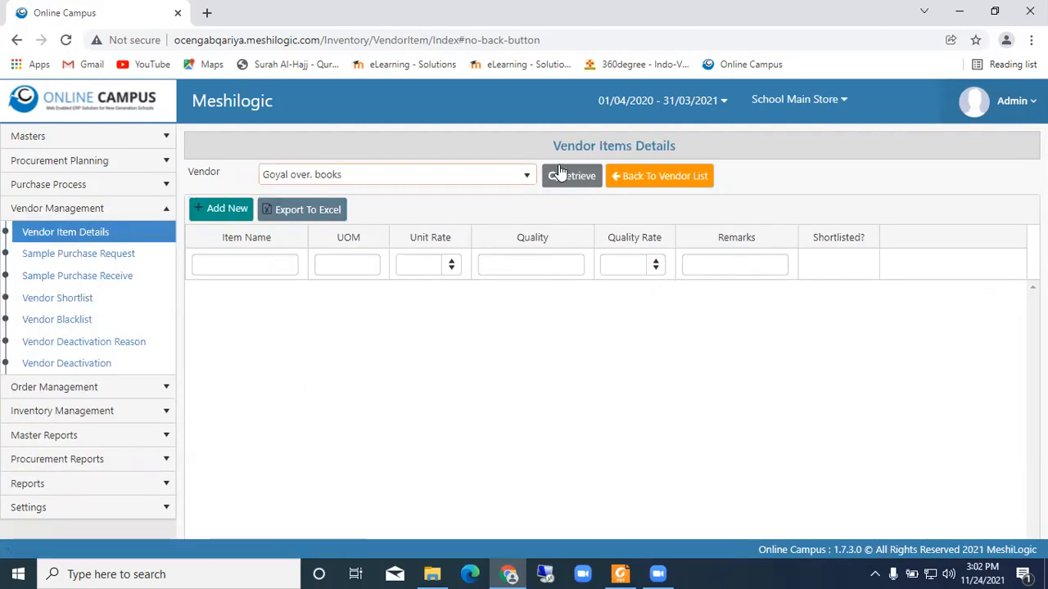
click(581, 180)
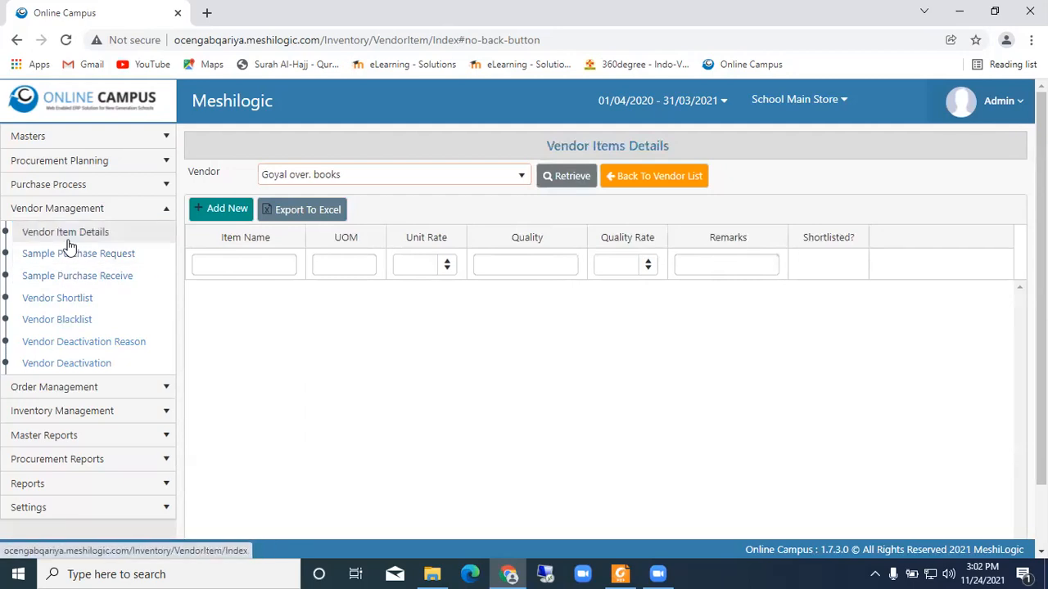
click(568, 178)
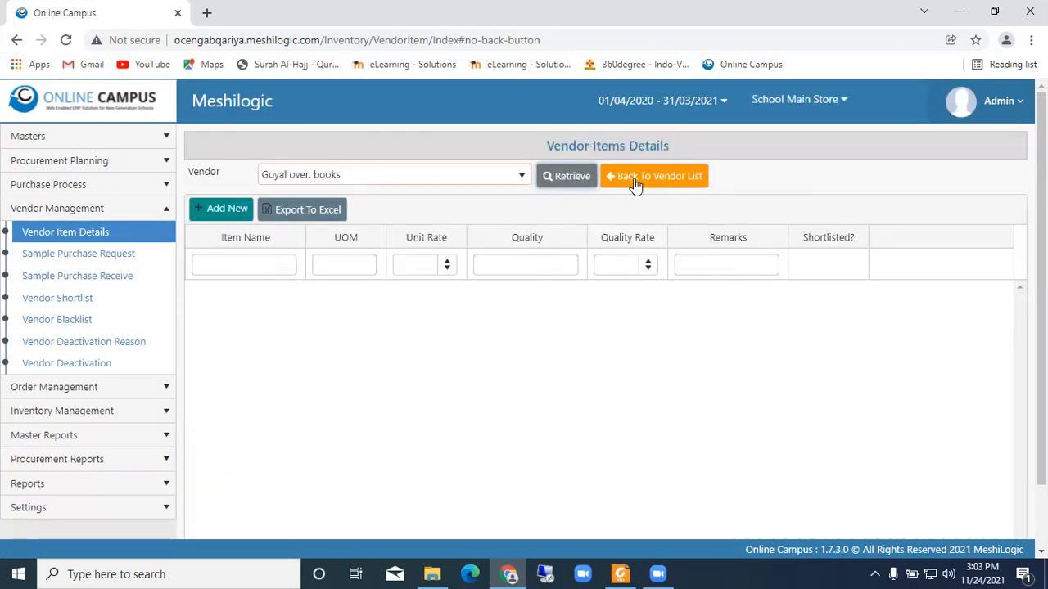
- Retrieve the vendor item details of Al Maktaba Store, and those of Al - Maktaba store
click(482, 175)
scroll(354, 224, up, 2)
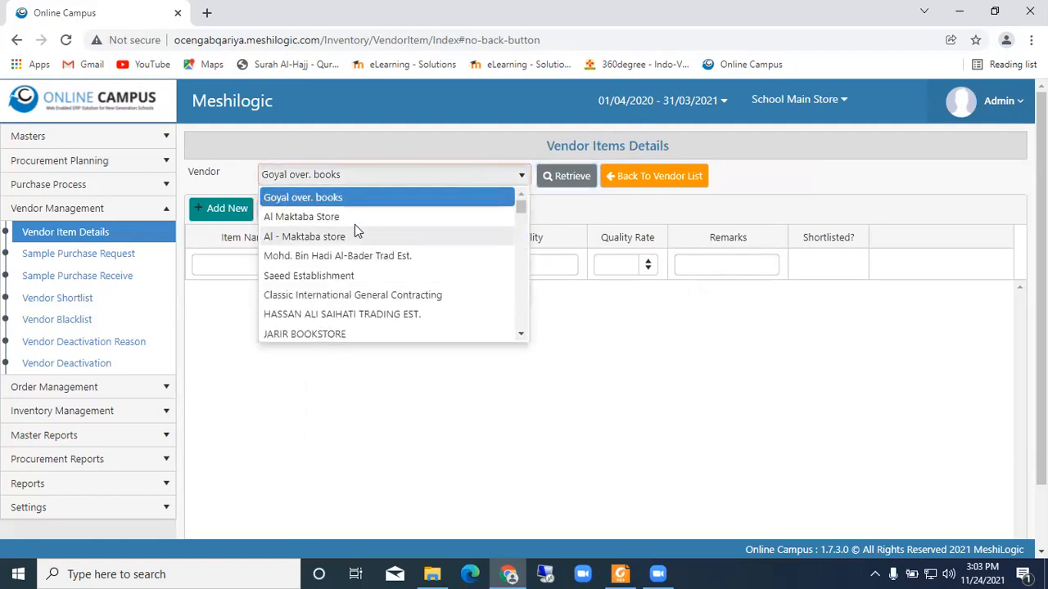
click(355, 217)
click(568, 177)
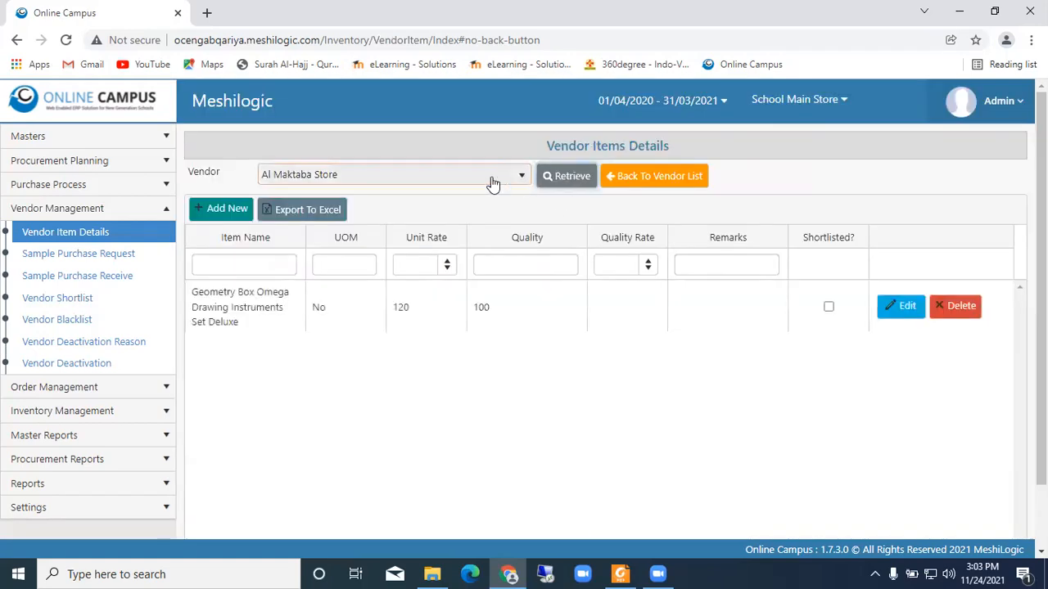
click(391, 185)
click(320, 236)
click(573, 185)
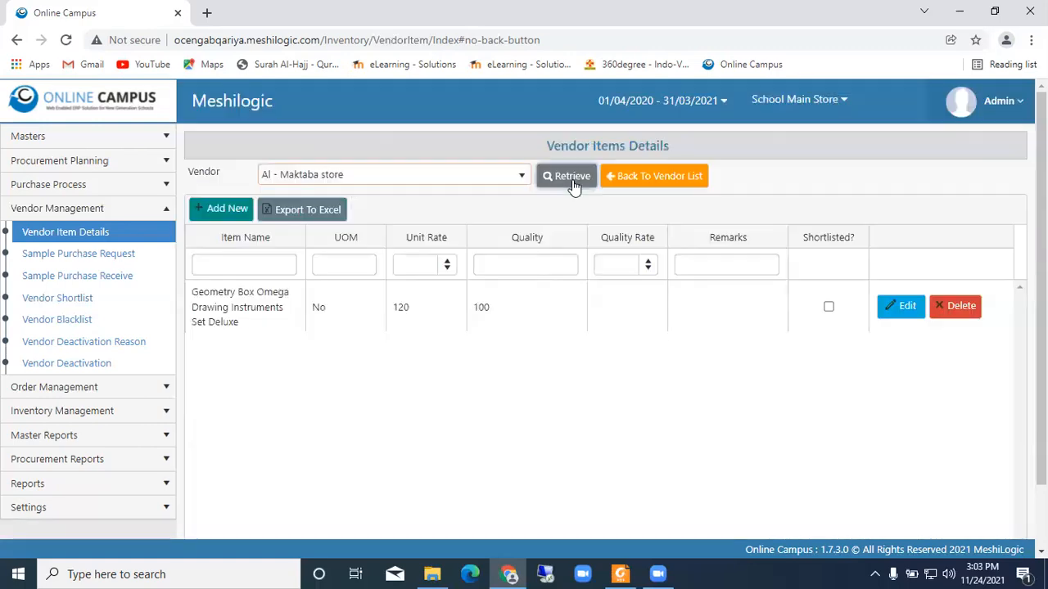
- Retrieve the vendor item details of Classic International General Contracting
click(369, 185)
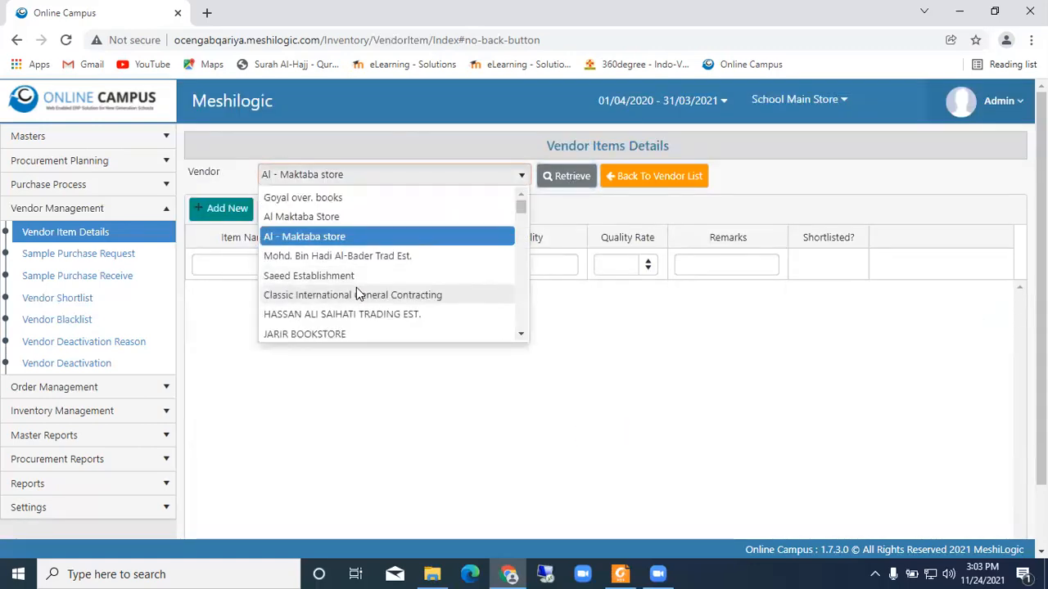
click(358, 295)
click(571, 173)
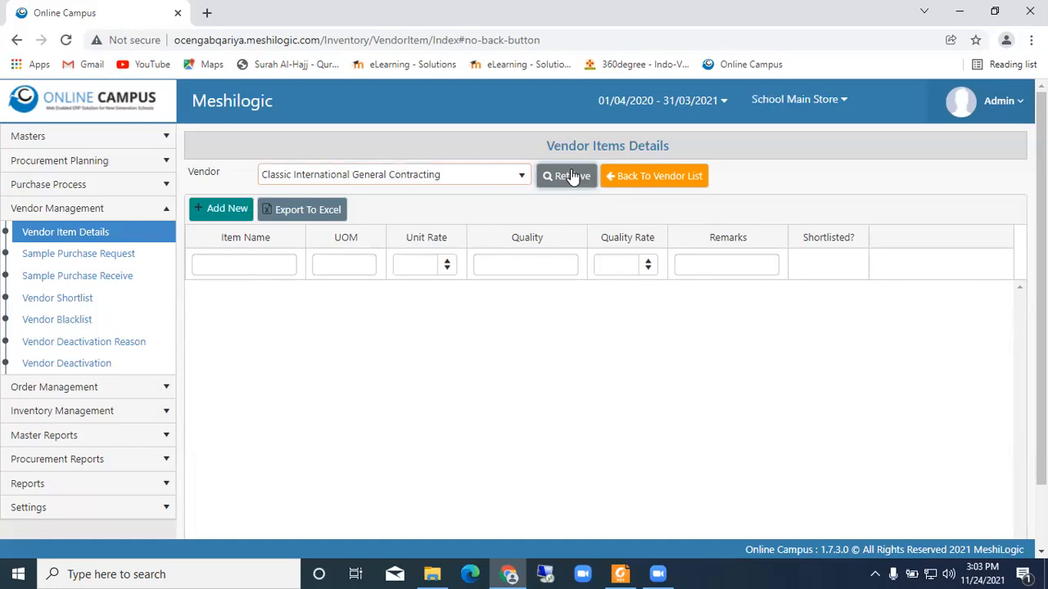
- Look through the Sample Purchase Request, Sample Purchase Receive and Vendor Shortlist pages, retrieving the samples received up to 24/11/2021
click(120, 261)
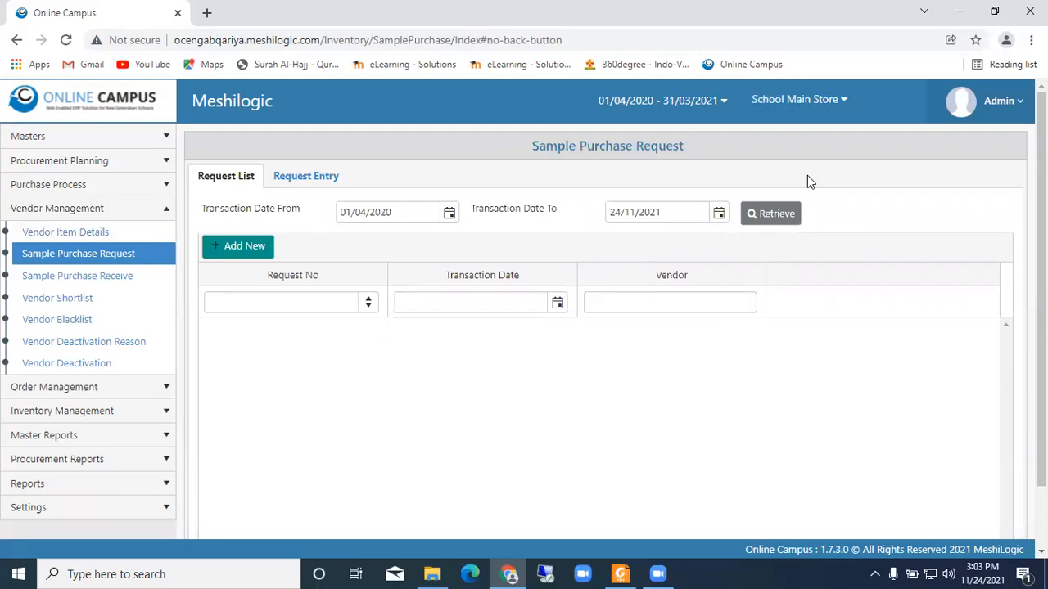
click(56, 279)
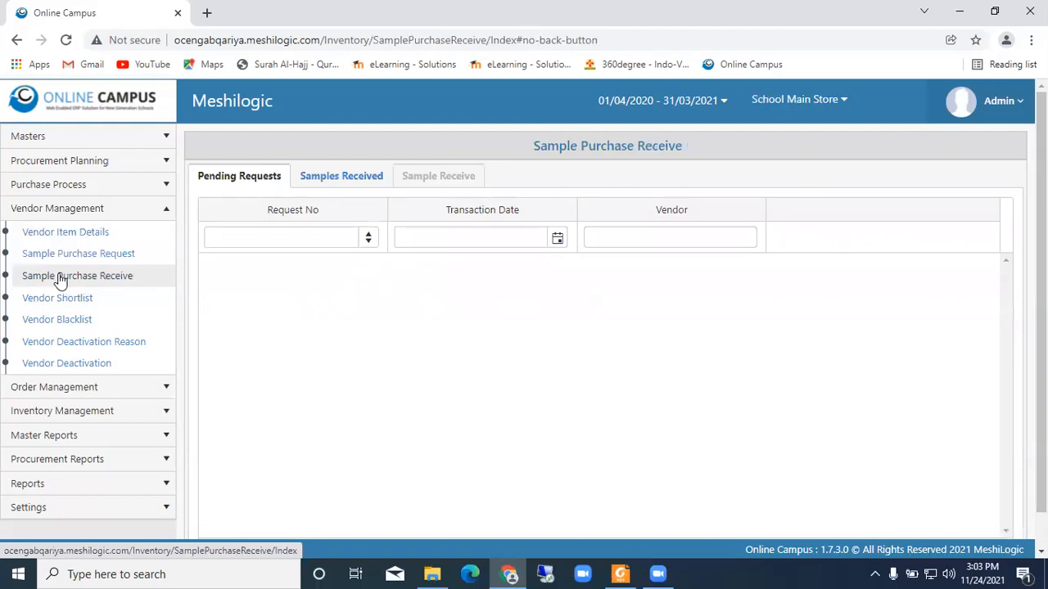
click(342, 180)
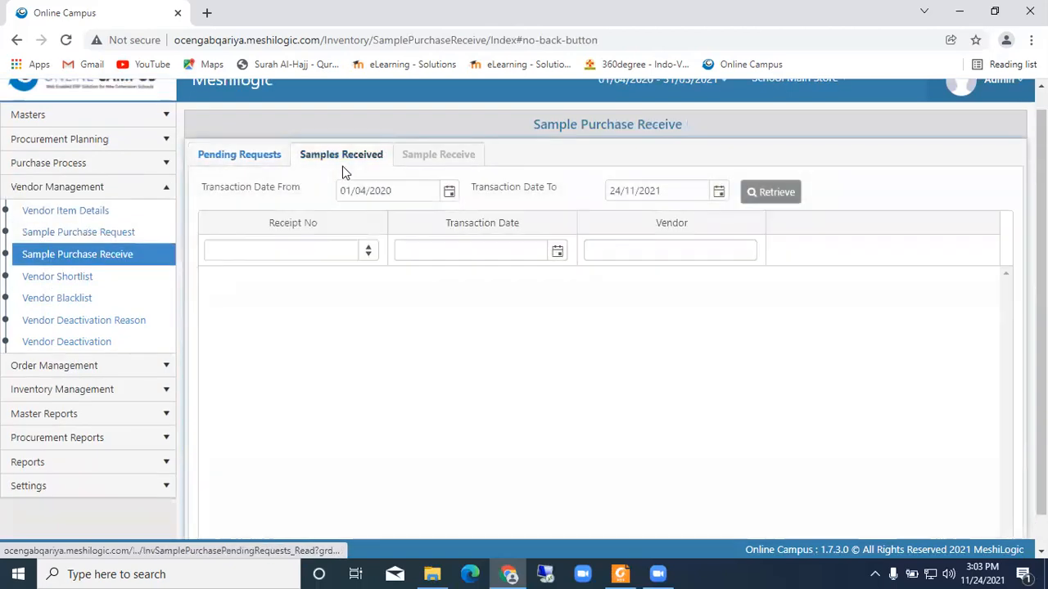
click(762, 193)
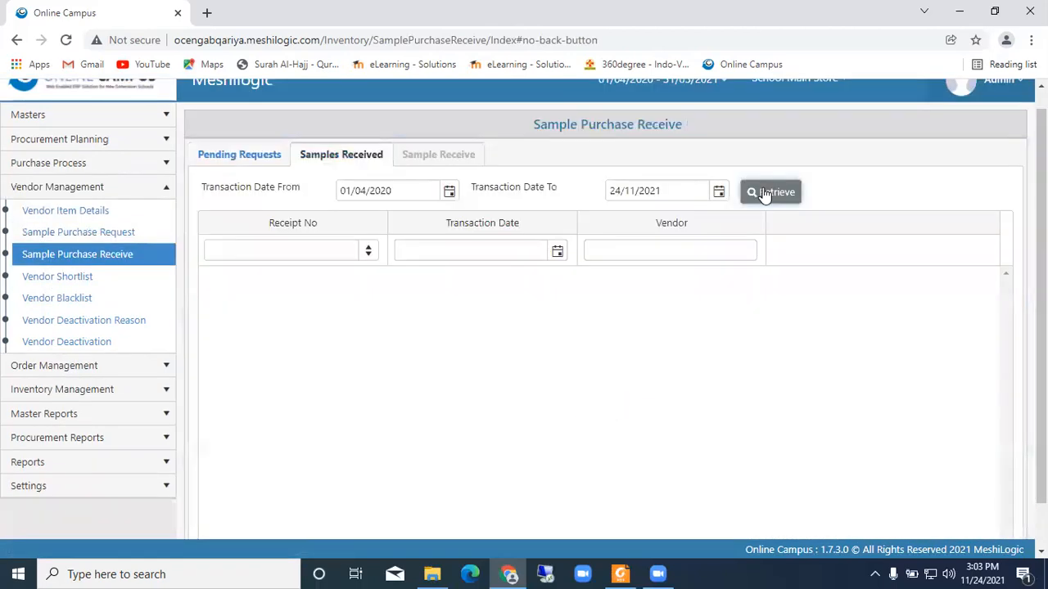
click(90, 281)
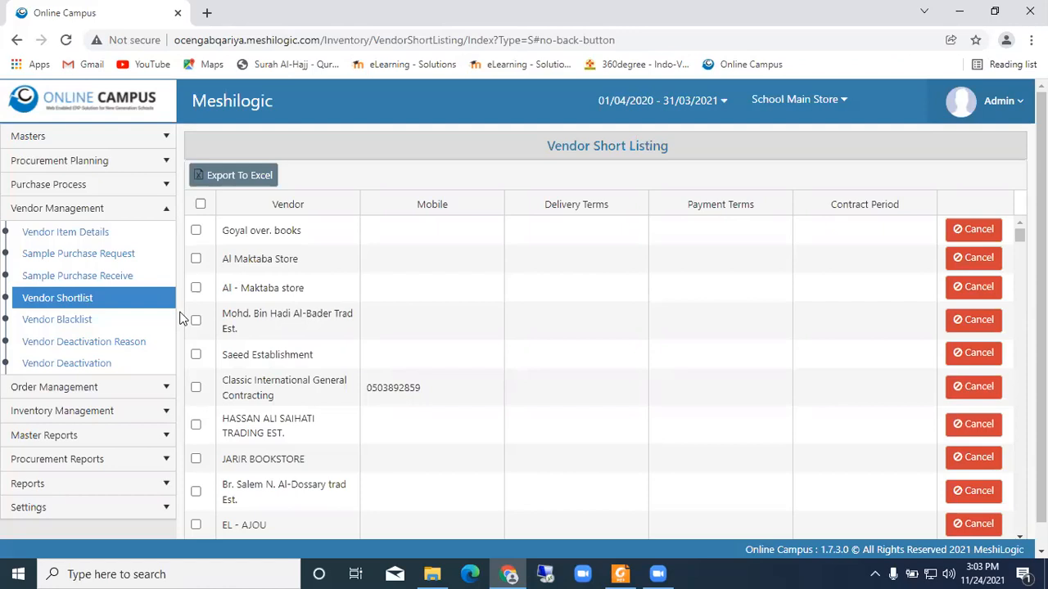
- In Order Management's product purchase tracking, look up track number 1 and track number 2
click(109, 388)
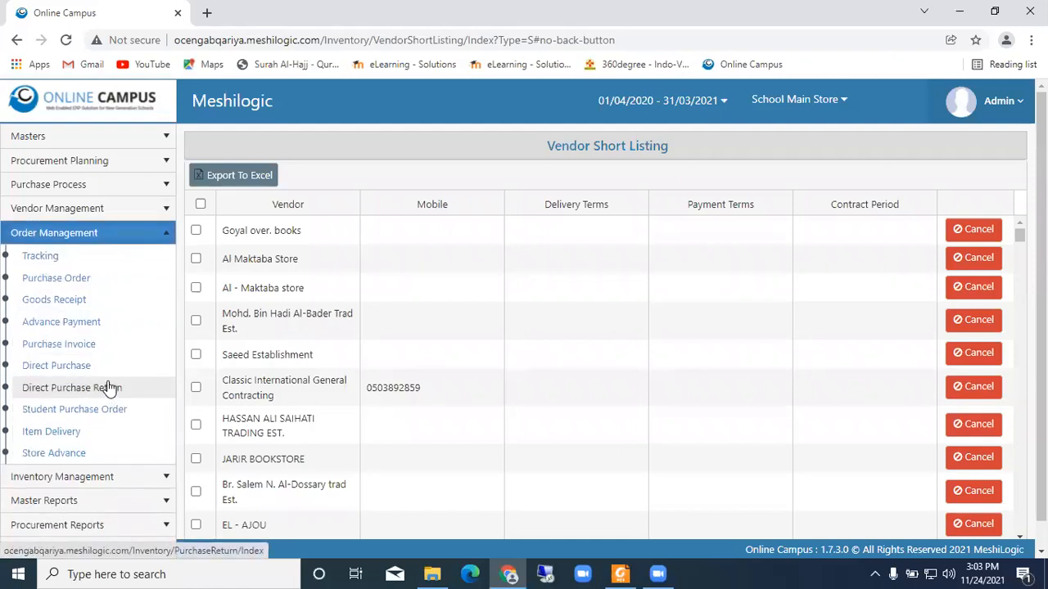
click(49, 259)
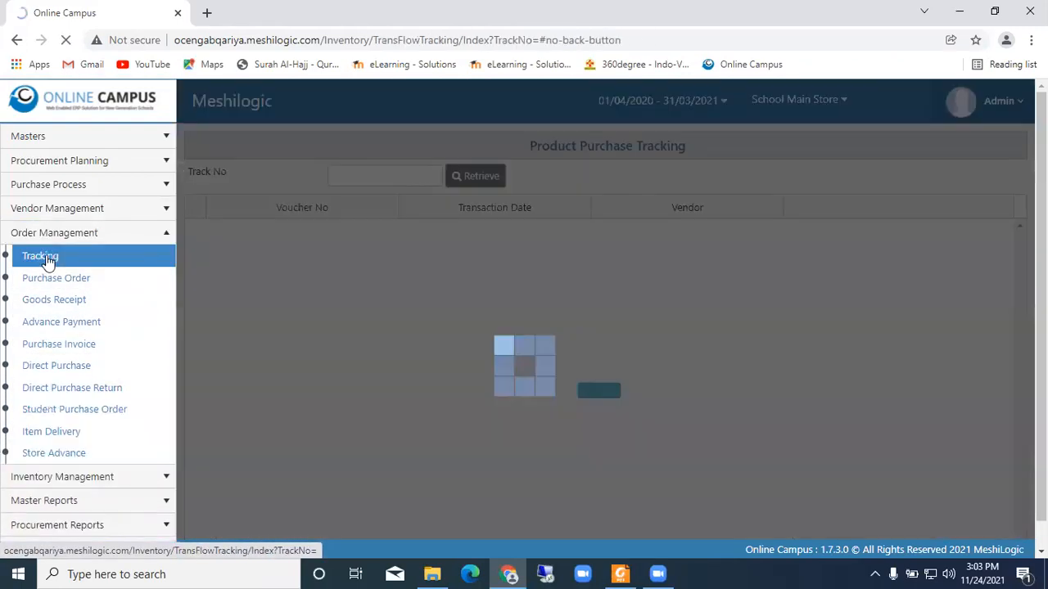
click(381, 178)
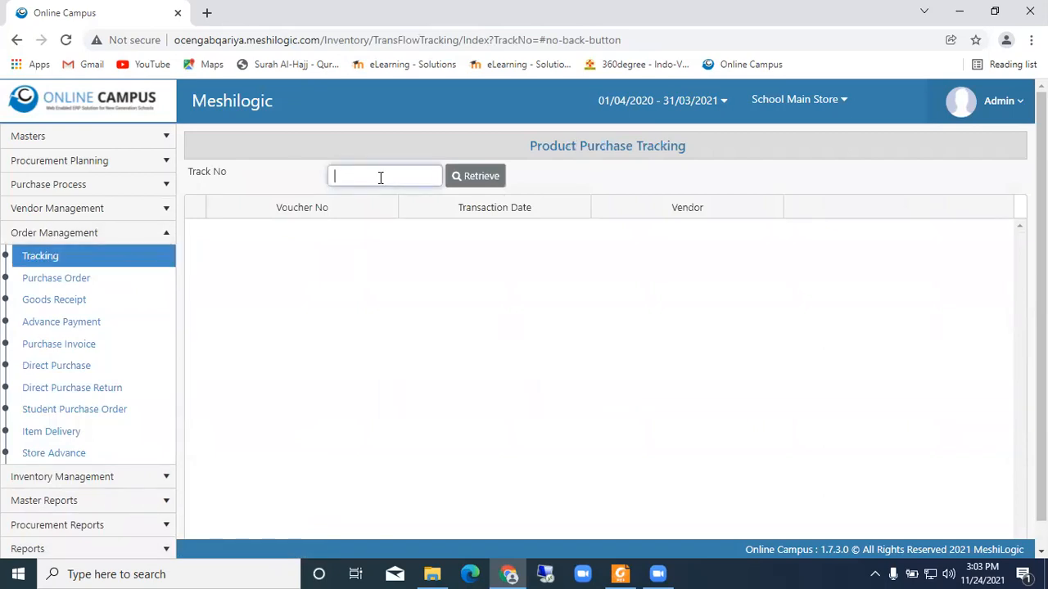
text(1)
click(481, 183)
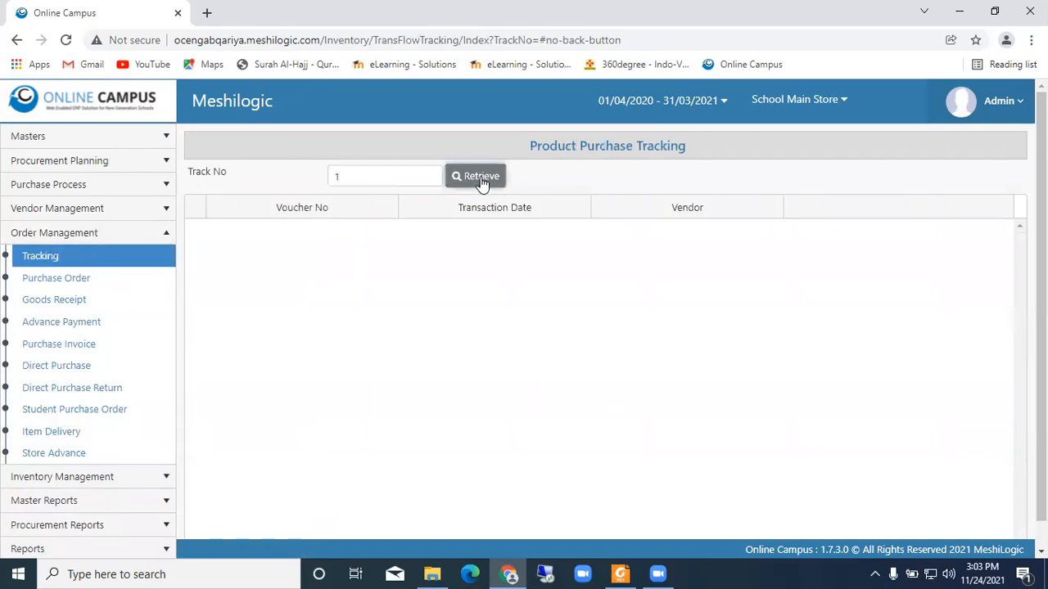
click(383, 181)
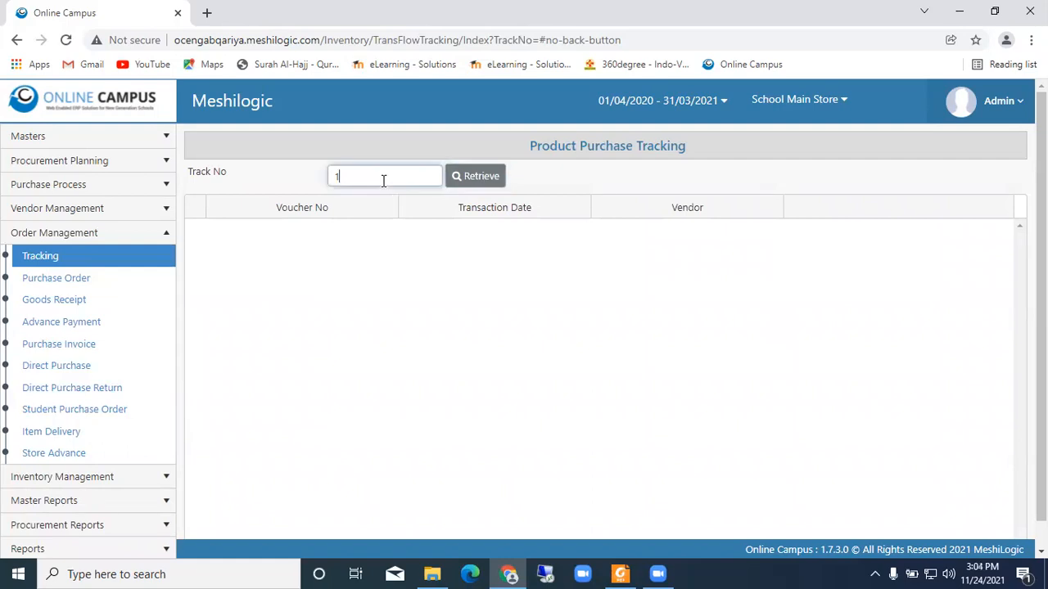
text(2)
click(481, 181)
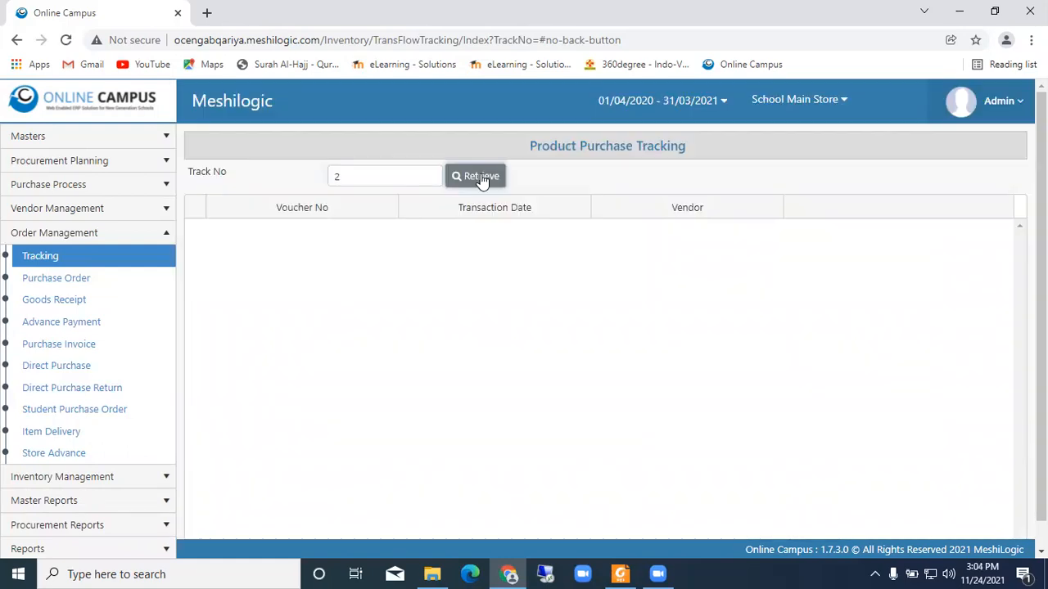
- On the Purchase Order page, set the vendor quotation list's start transaction date to 01/04/2020
click(73, 279)
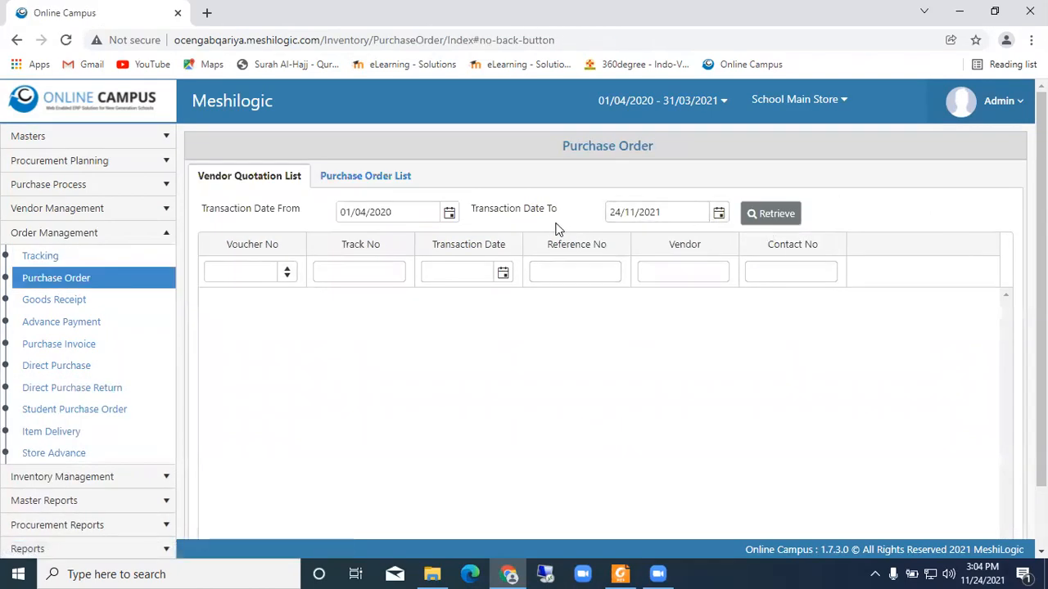
click(448, 212)
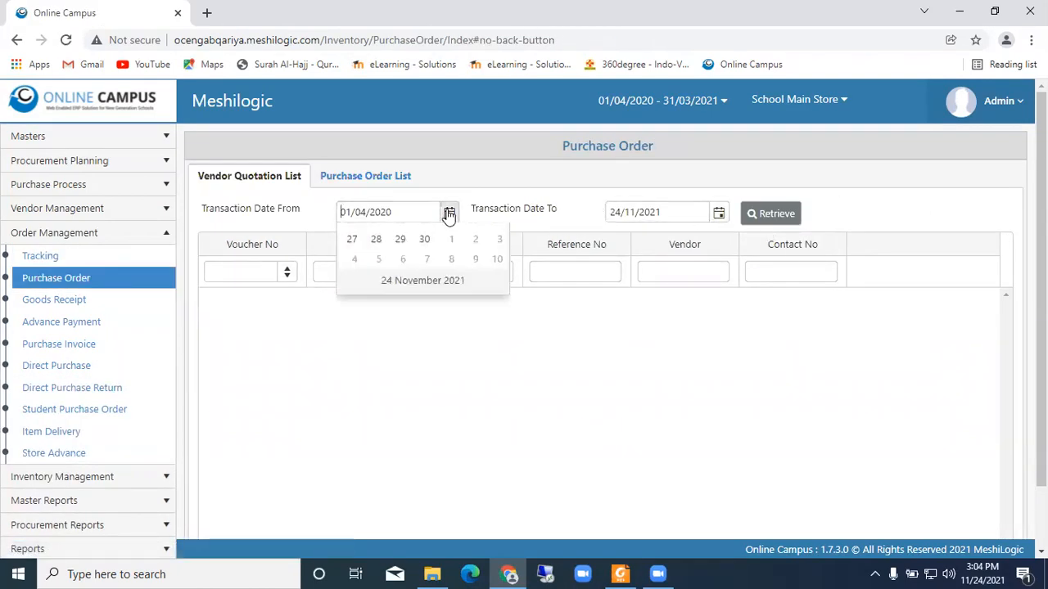
click(350, 237)
click(349, 237)
click(349, 238)
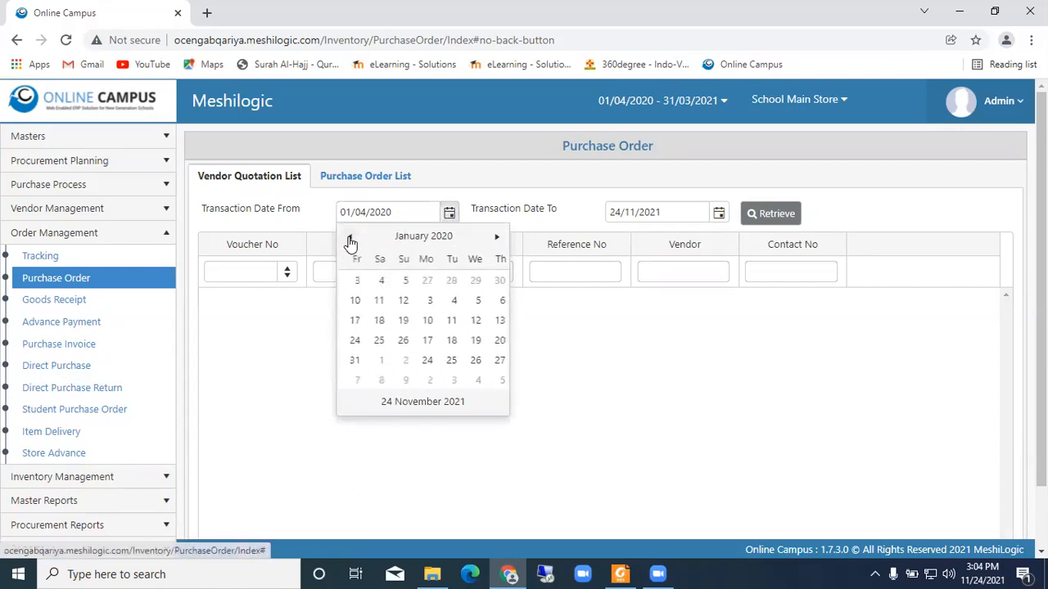
click(350, 237)
click(349, 237)
click(349, 238)
click(399, 237)
click(348, 238)
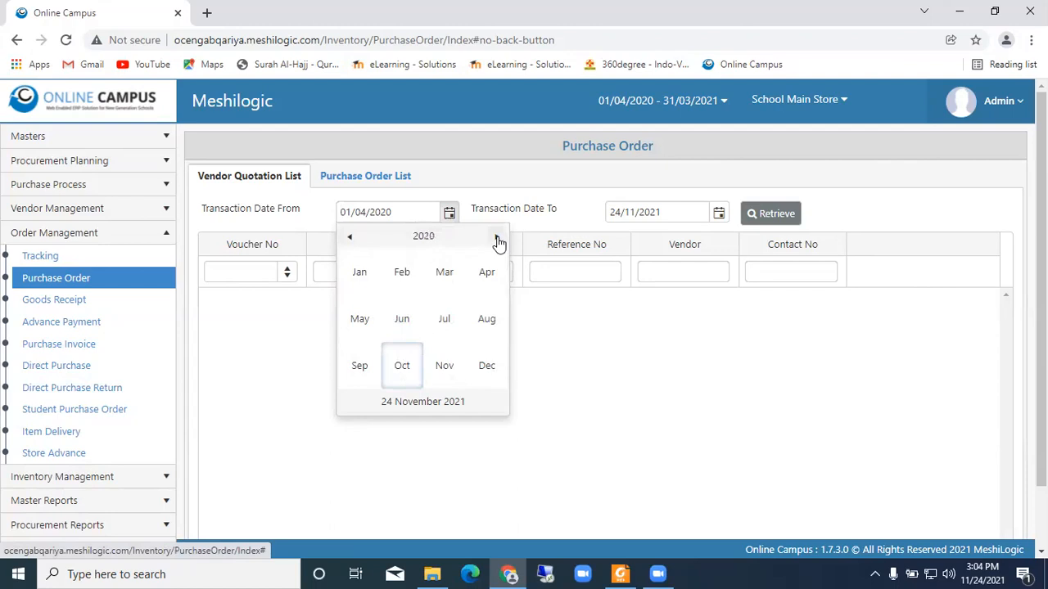
click(484, 273)
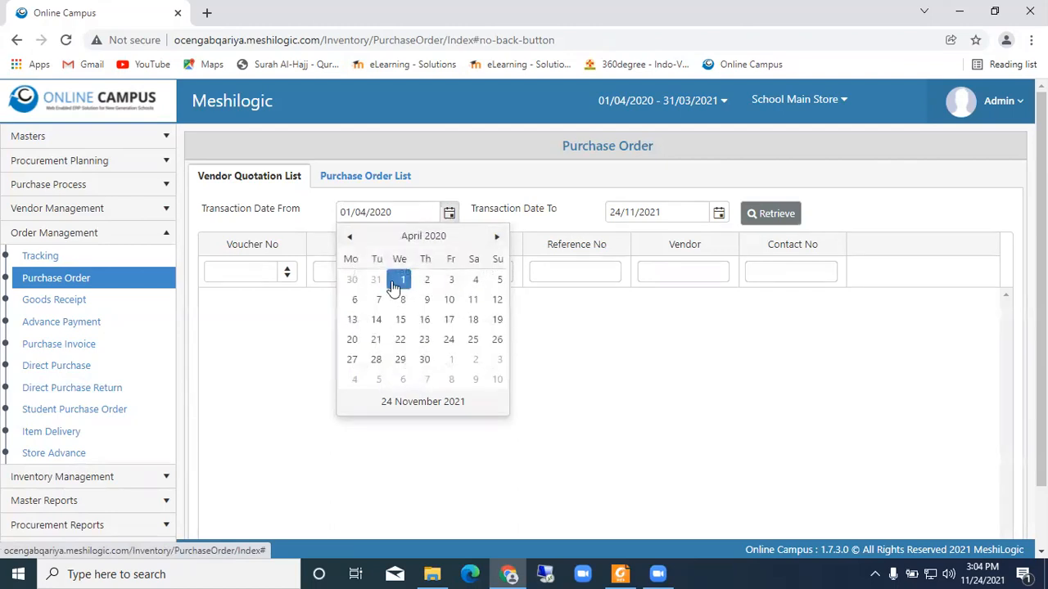
click(400, 281)
- Set the vendor quotation list's end transaction date to 31/03/2021 and retrieve the matching quotations
click(718, 214)
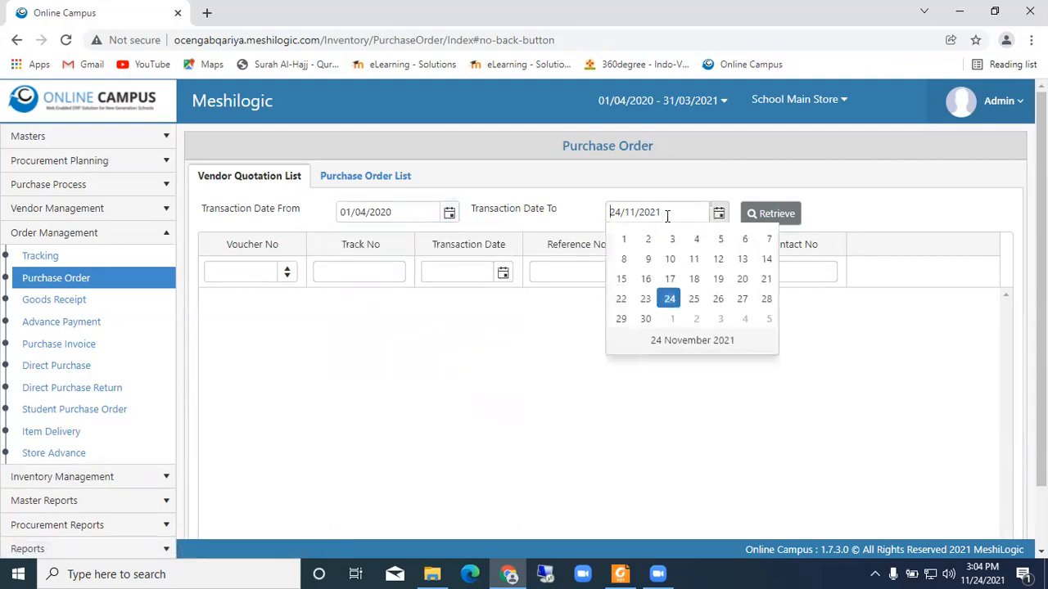
click(684, 236)
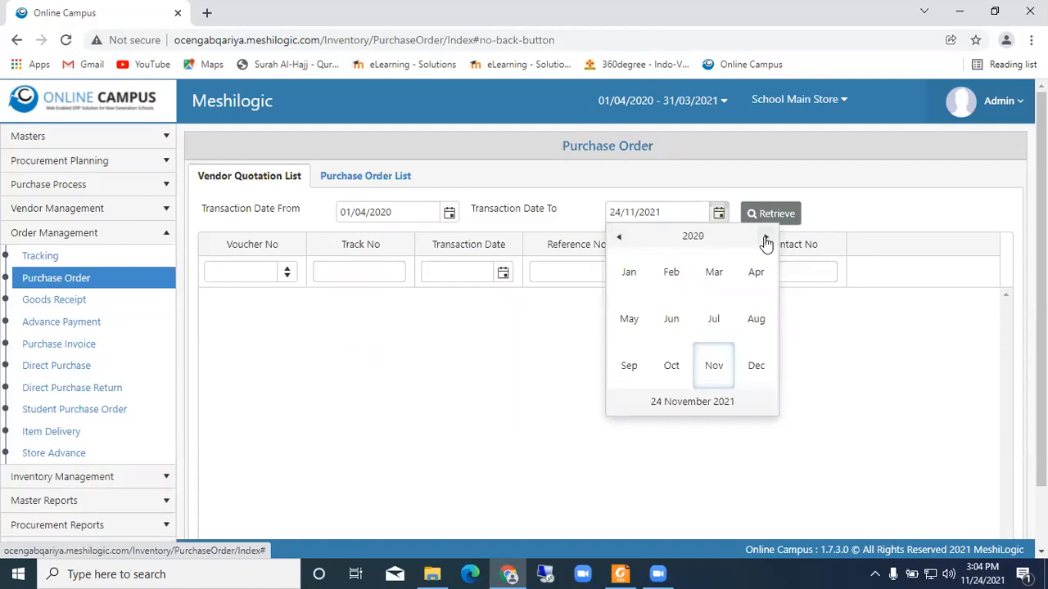
click(717, 275)
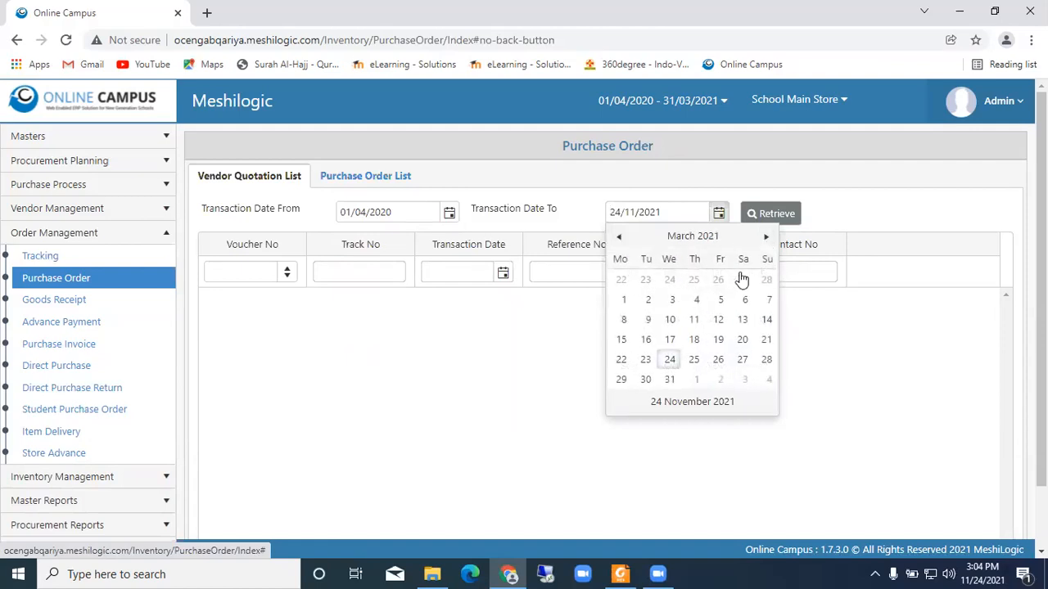
click(670, 379)
click(776, 214)
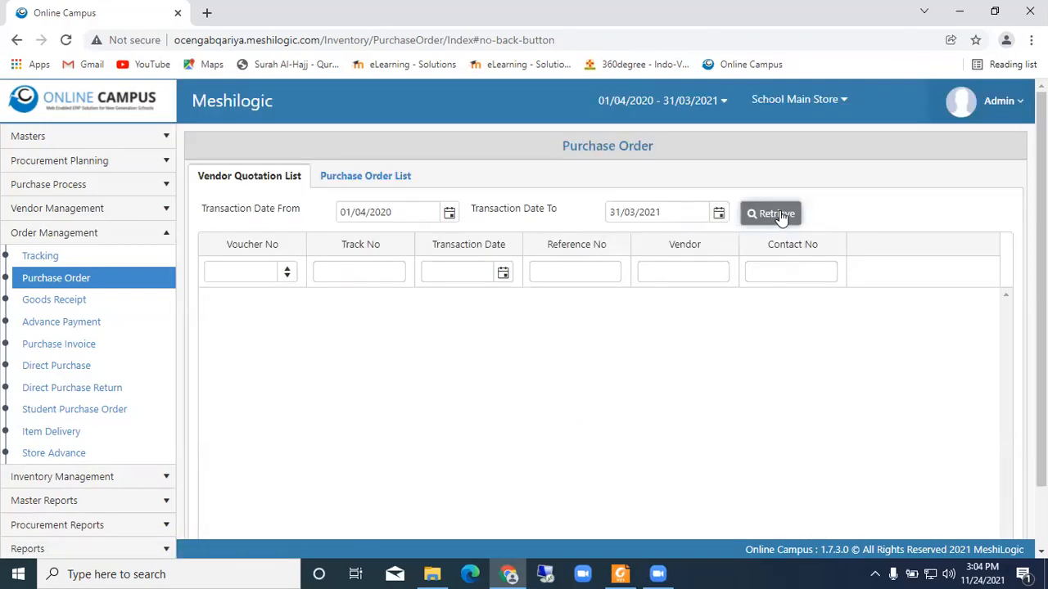
- View the Goods Receipt page, retrieve the Advance Payment purchase orders of vendor Goyal over. books and inspect the order's uploaded documents
click(91, 306)
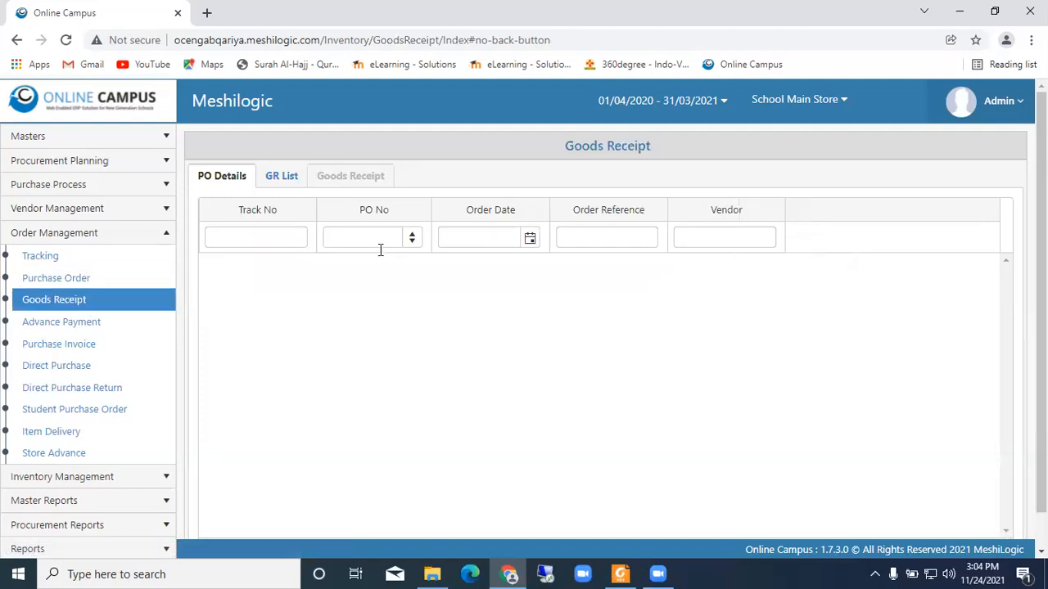
click(99, 325)
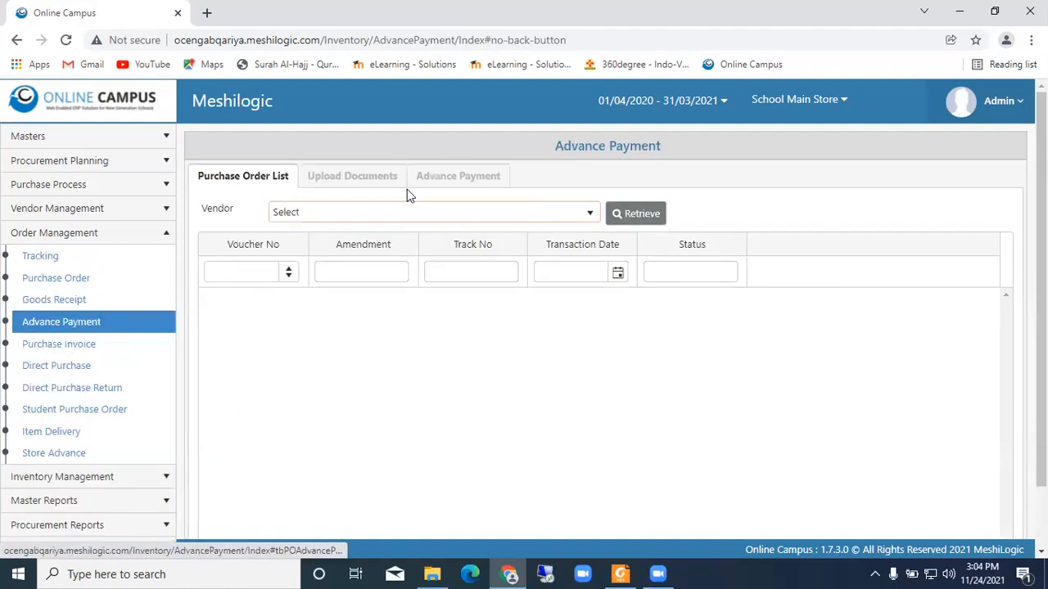
click(532, 214)
click(351, 276)
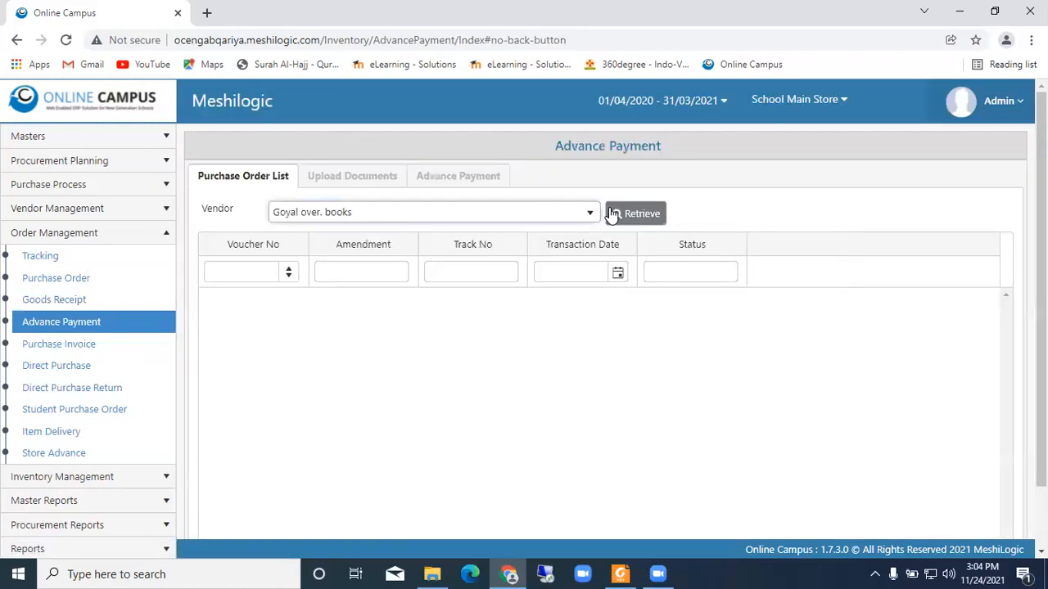
click(635, 213)
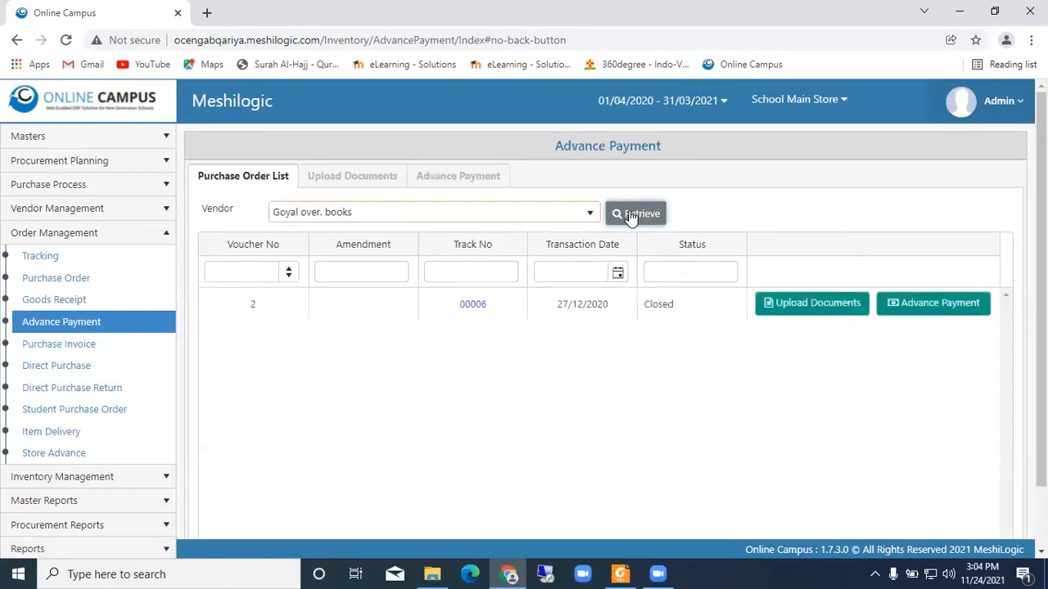
click(795, 307)
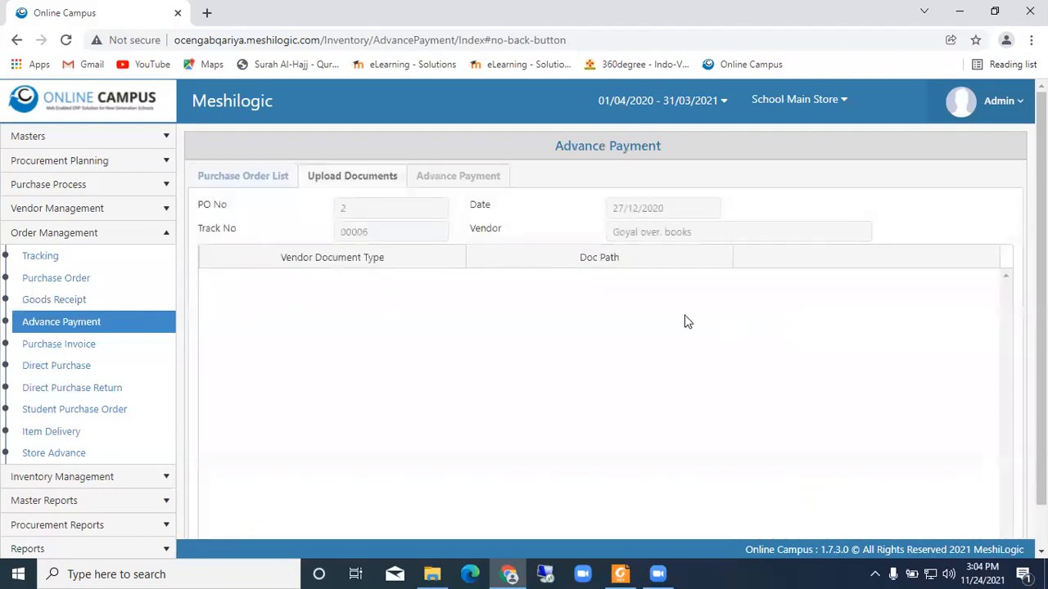
click(17, 39)
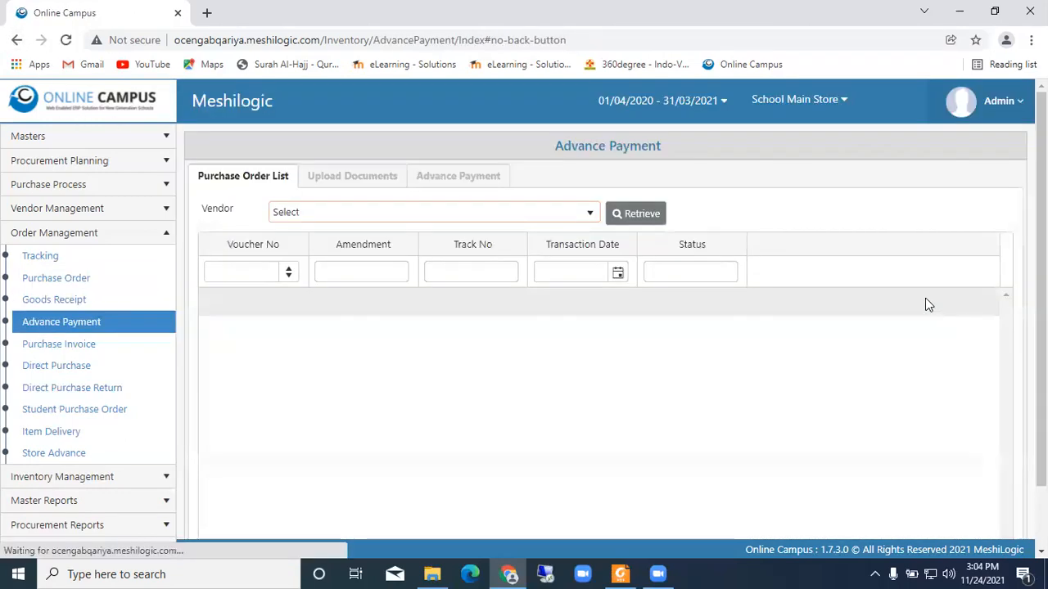
- Retrieve Goyal over. books' purchase orders again under Advance Payment and view the order's advance payment form before returning to the list
click(77, 301)
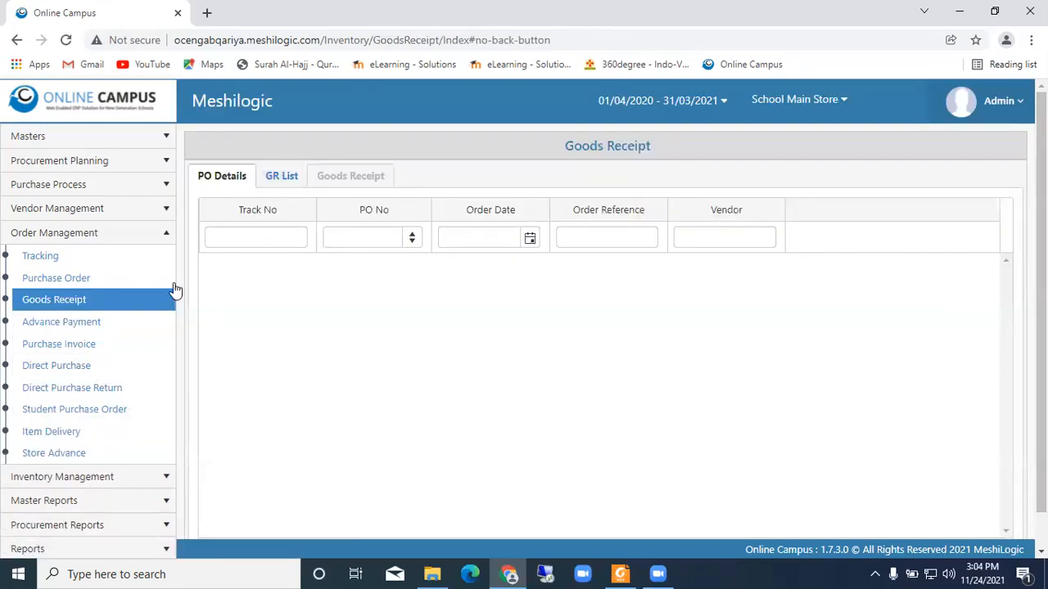
click(67, 326)
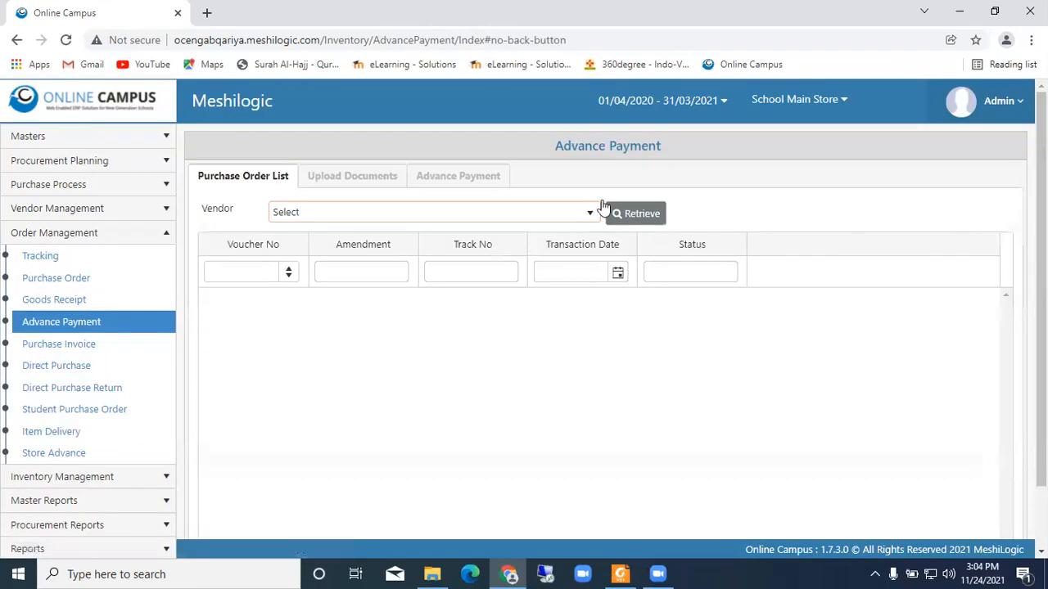
click(521, 214)
click(378, 277)
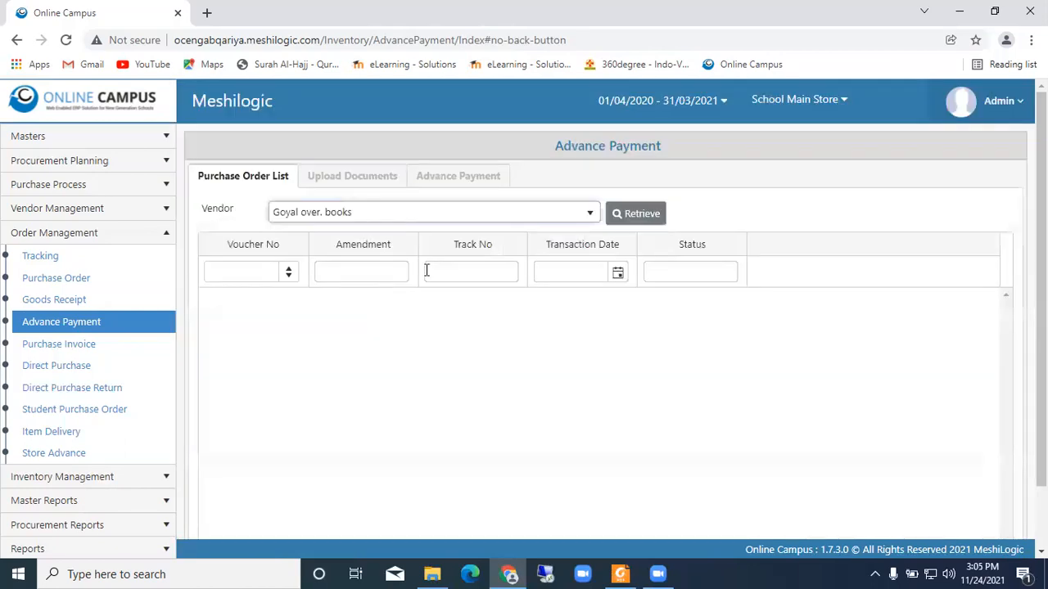
click(654, 215)
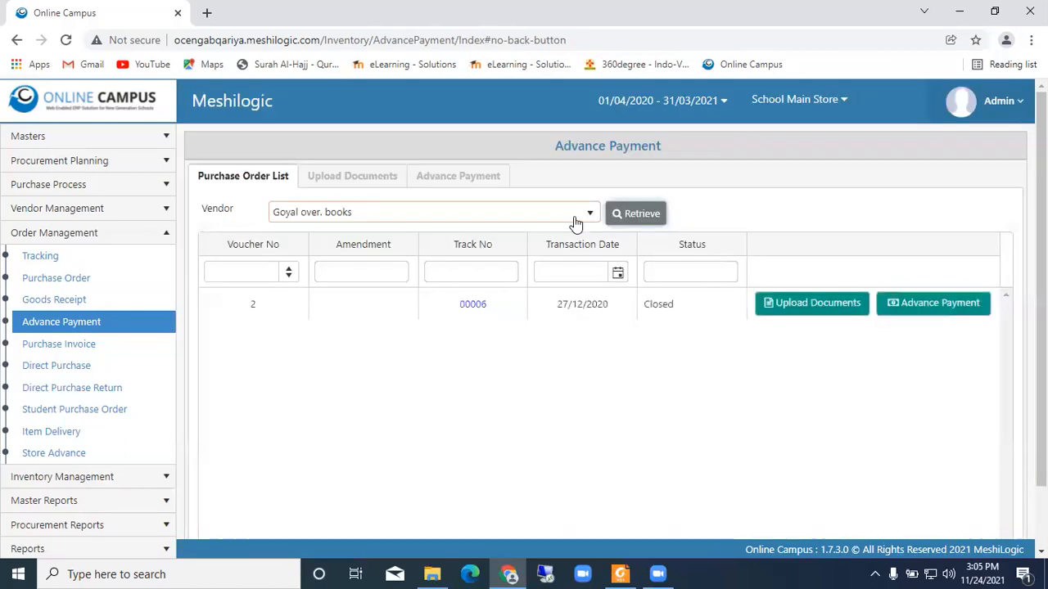
click(959, 305)
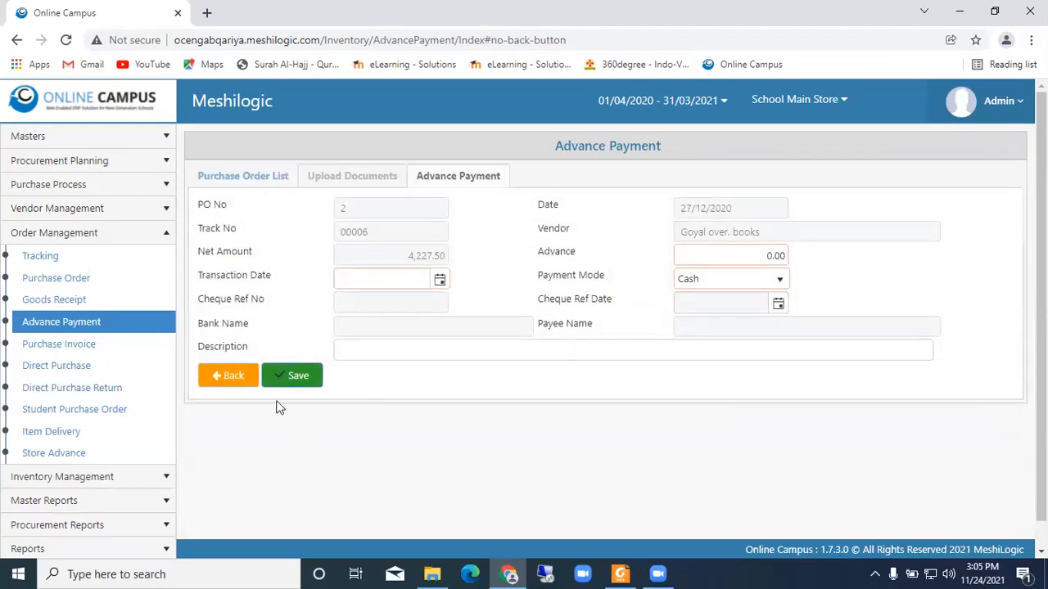
click(229, 379)
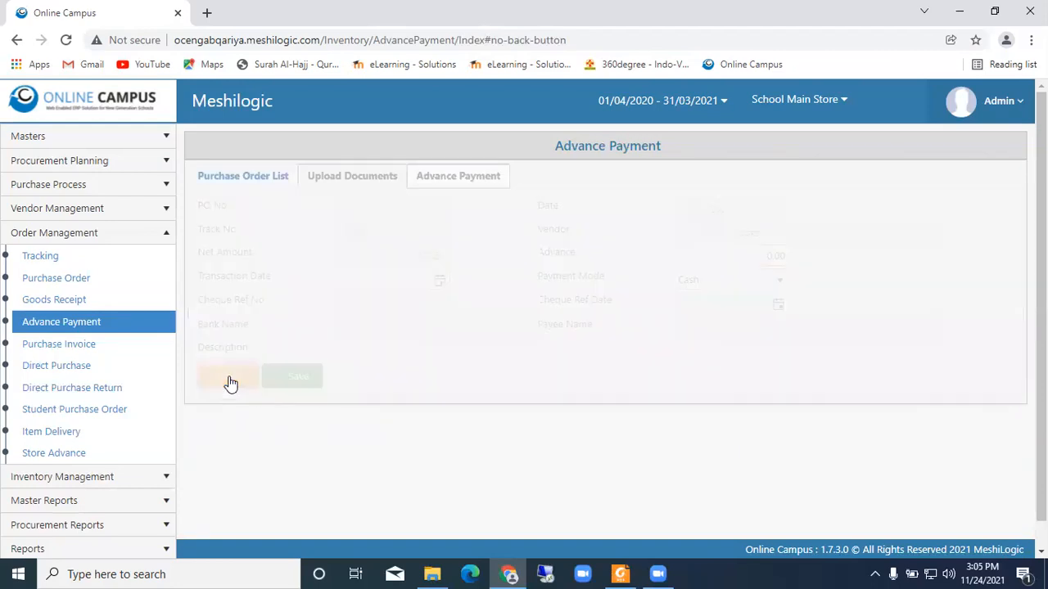
- On the Purchase Invoice page, preview the printed invoice for vendor Goyal over. books, read through it and close it
click(65, 352)
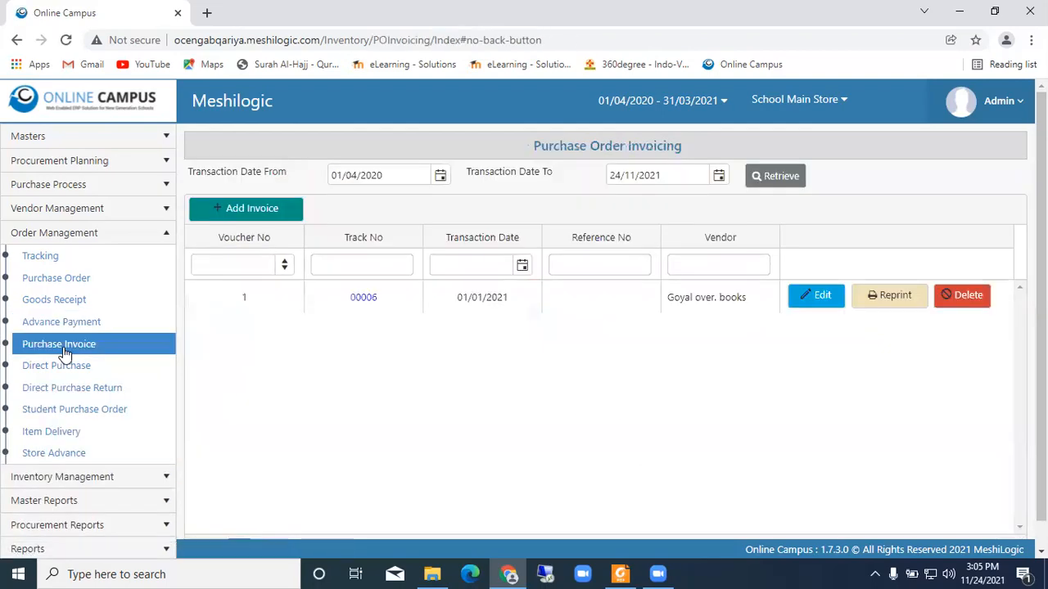
click(891, 301)
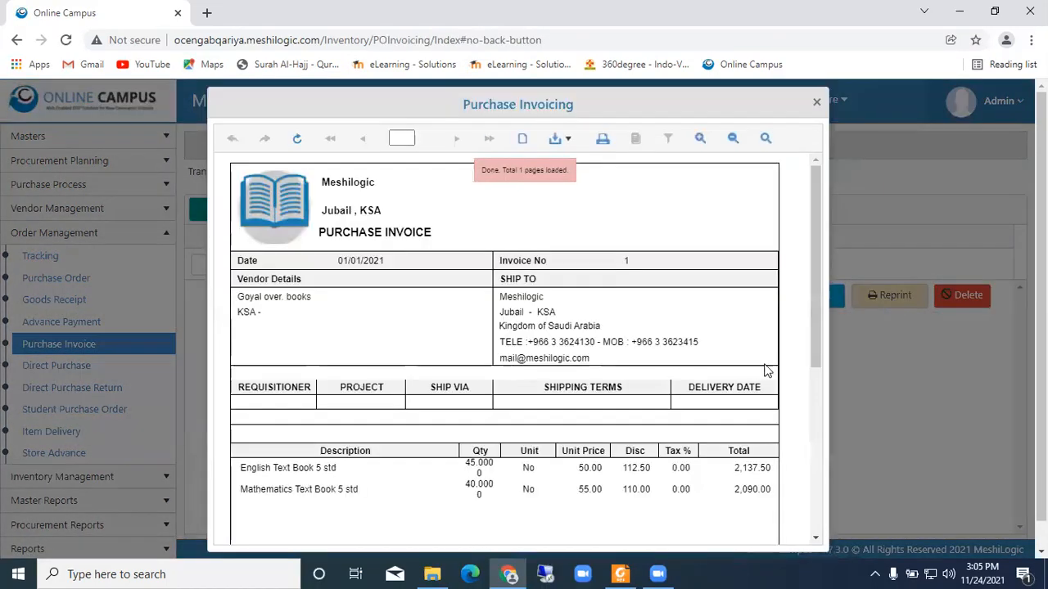
scroll(712, 328, down, 2)
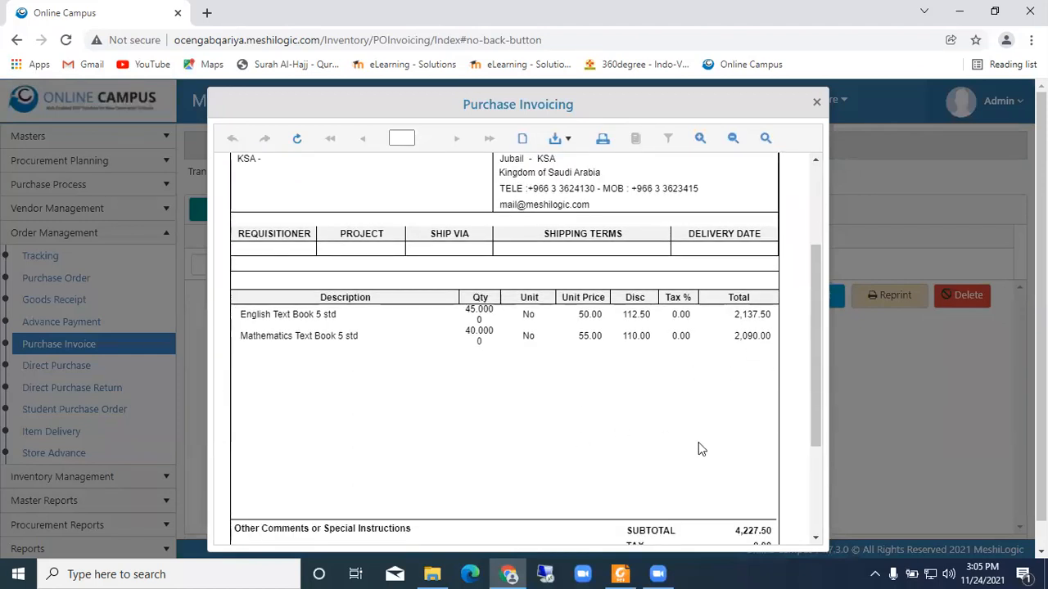
click(816, 104)
- Look through the Direct Purchase list, the Direct Purchase Return page and the Student Purchase Order page
click(49, 372)
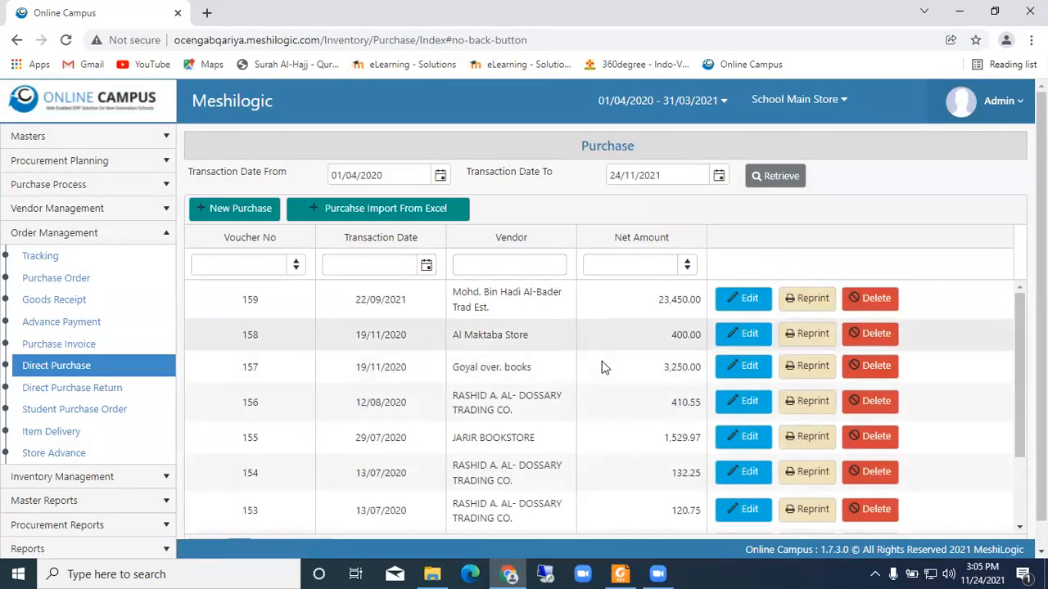
scroll(639, 381, down, 3)
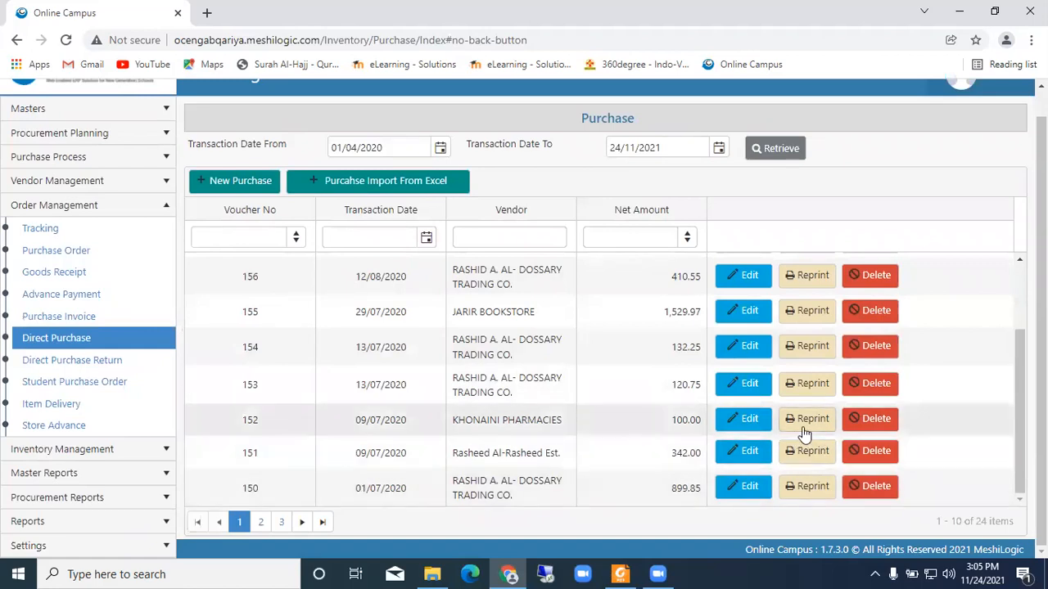
click(90, 361)
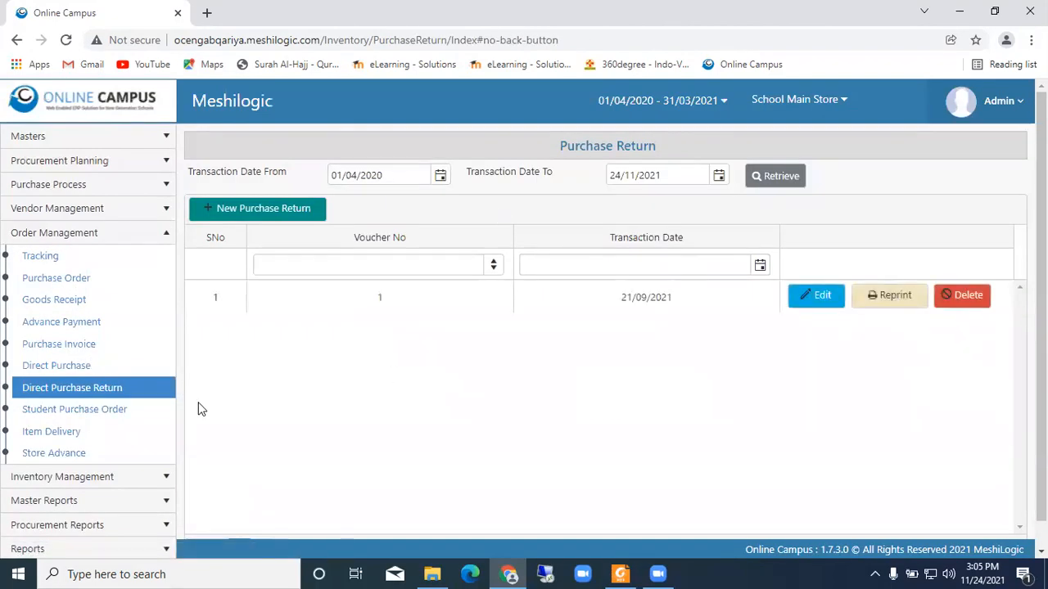
click(103, 413)
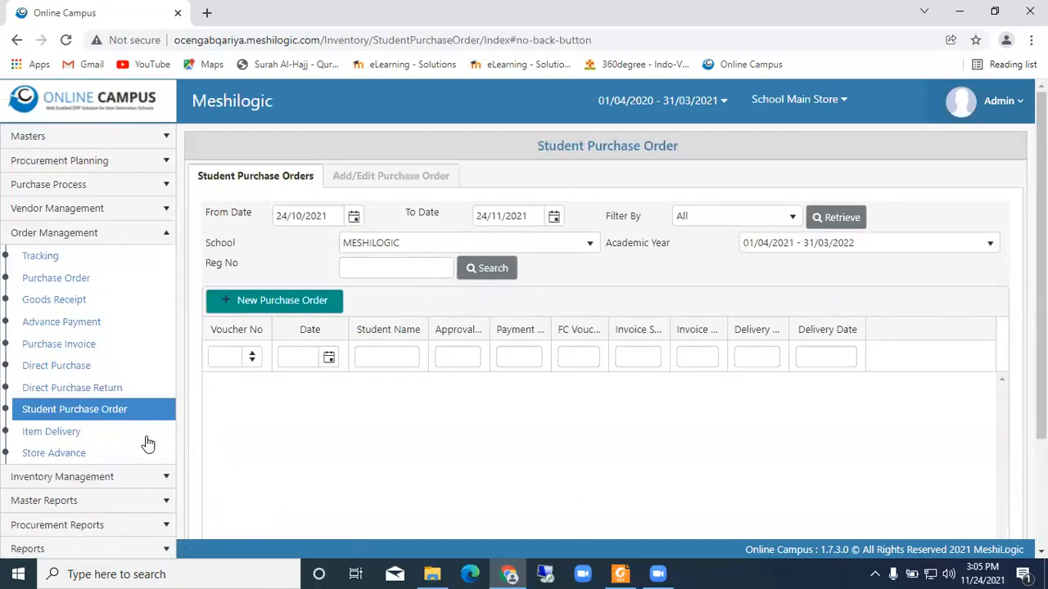
- On the Item Delivery page, browse the student selection list and close it without choosing a student
click(57, 433)
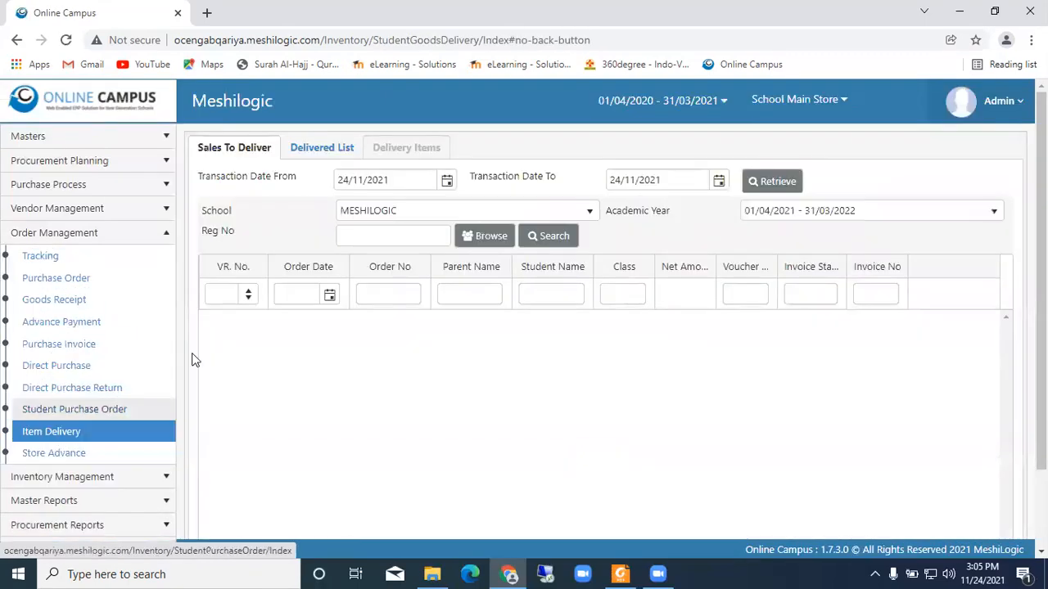
click(530, 243)
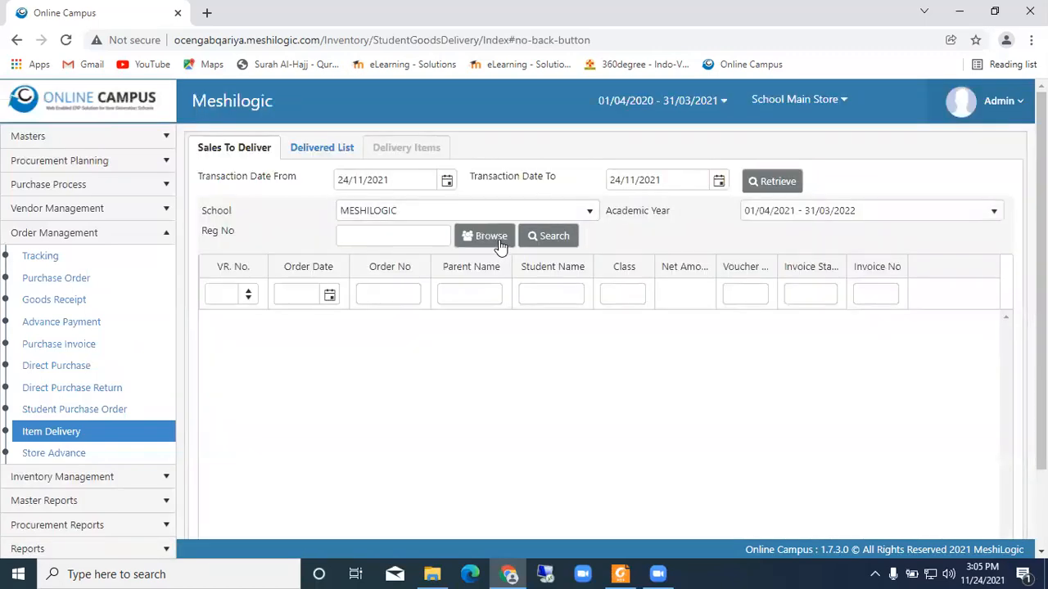
click(482, 237)
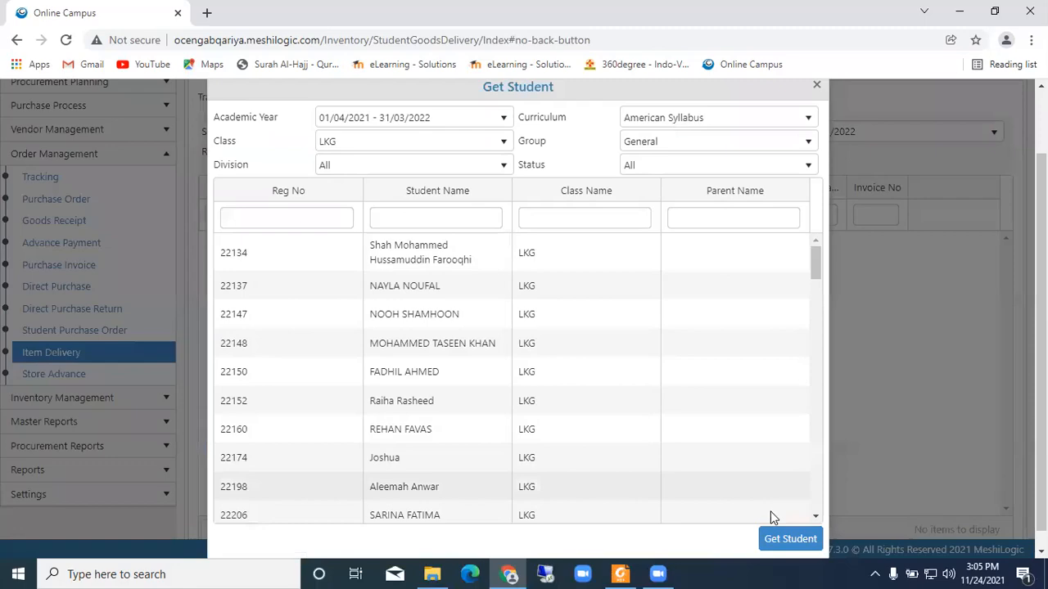
click(816, 86)
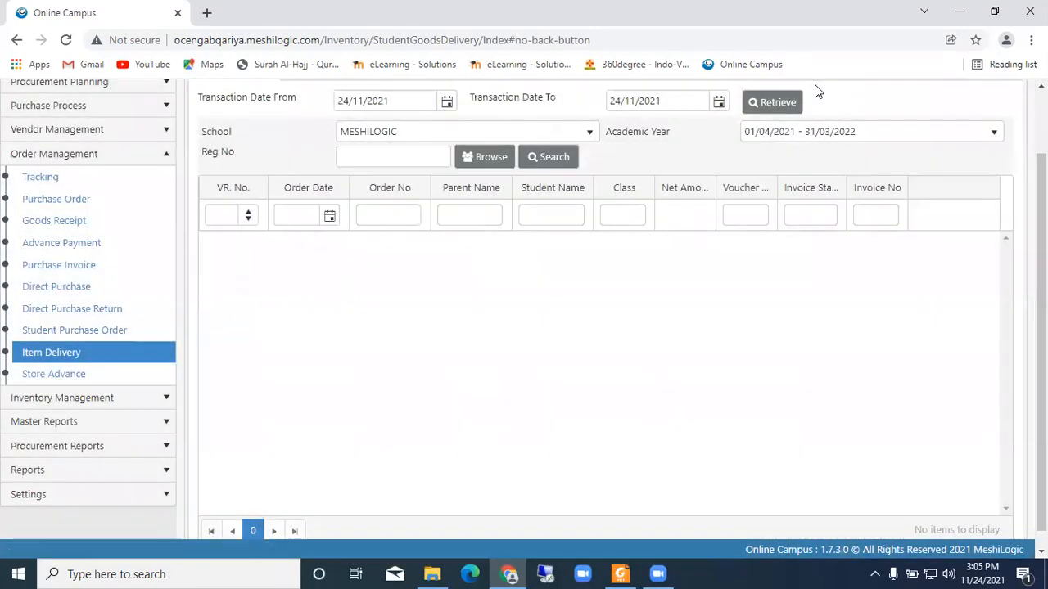
- Open Store Advance in Order Management and start a new advance collection entry
click(67, 378)
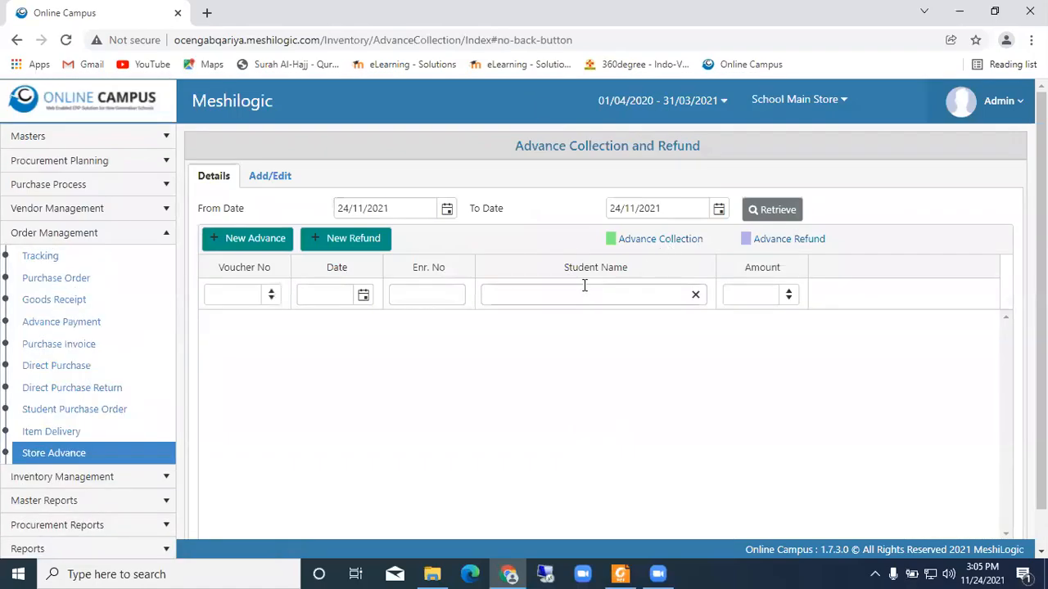
click(43, 433)
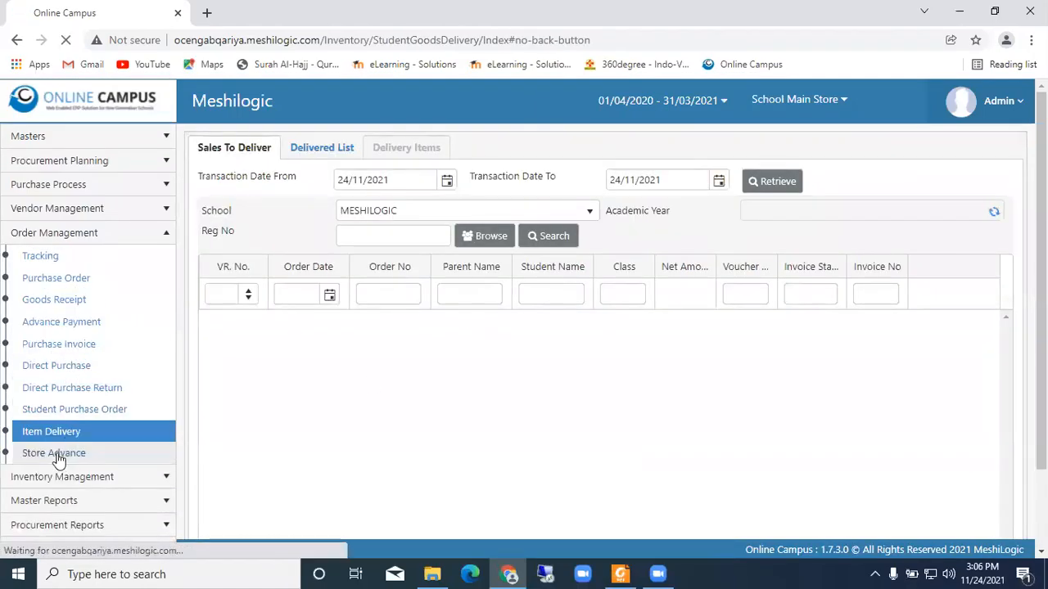
click(57, 455)
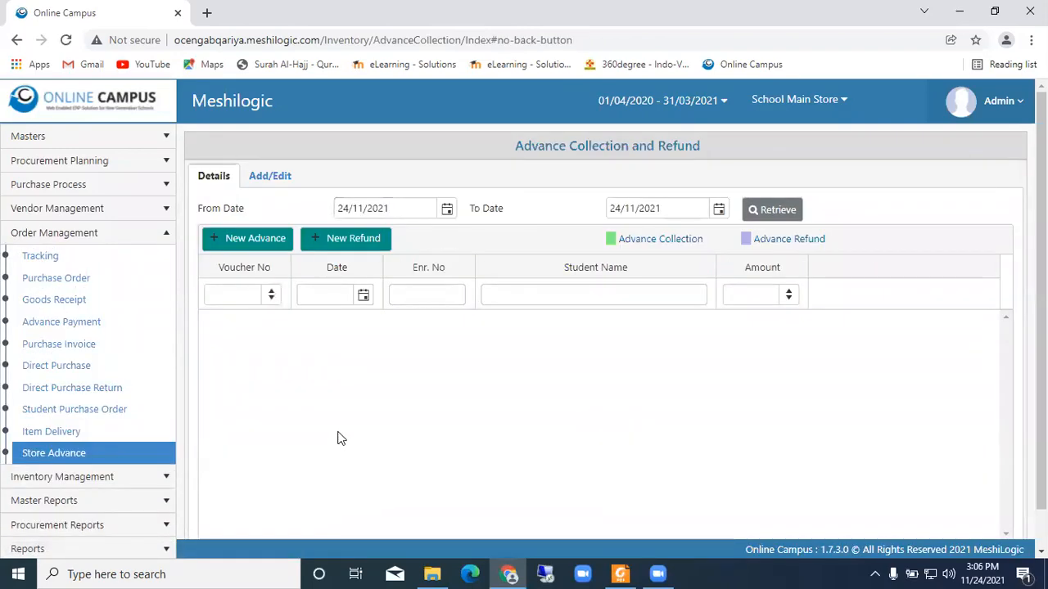
click(246, 238)
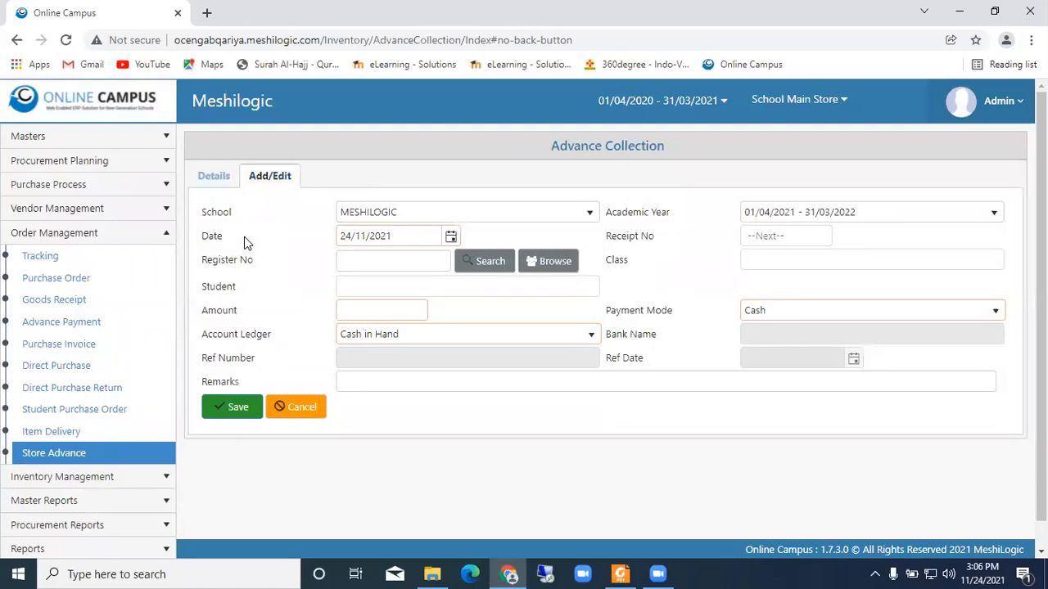
- Set the account ledger to PETTY CASH, switch the payment mode to Bank and choose the Saudi British Bank ledger
click(506, 337)
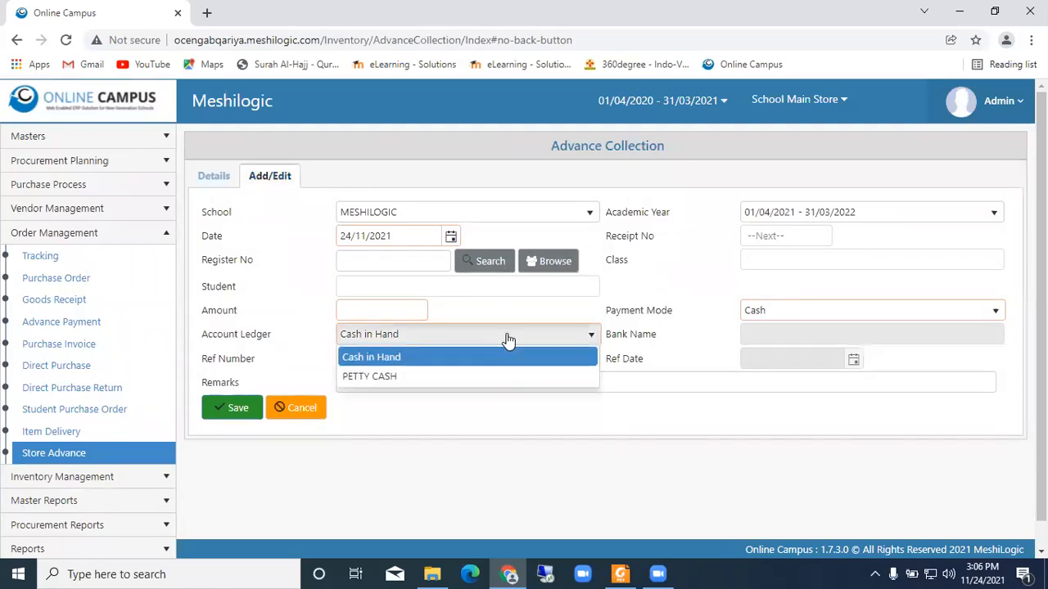
click(400, 376)
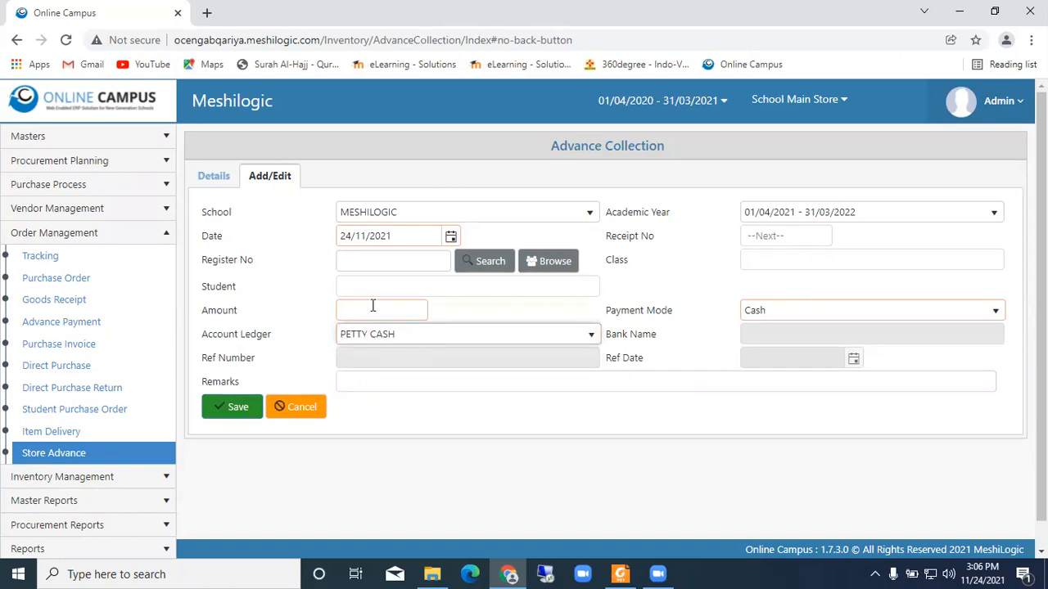
click(801, 313)
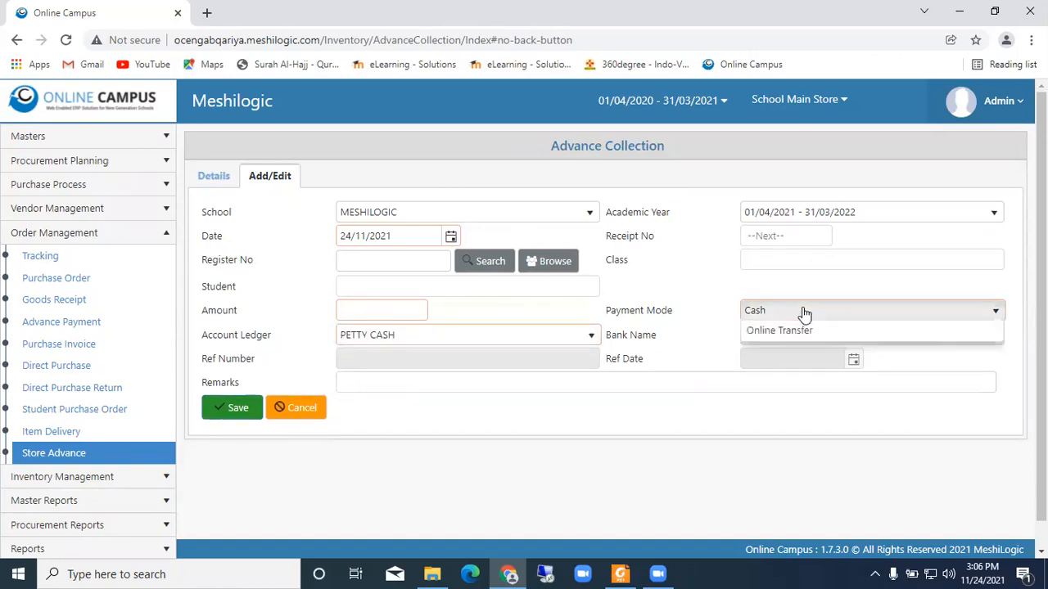
click(777, 353)
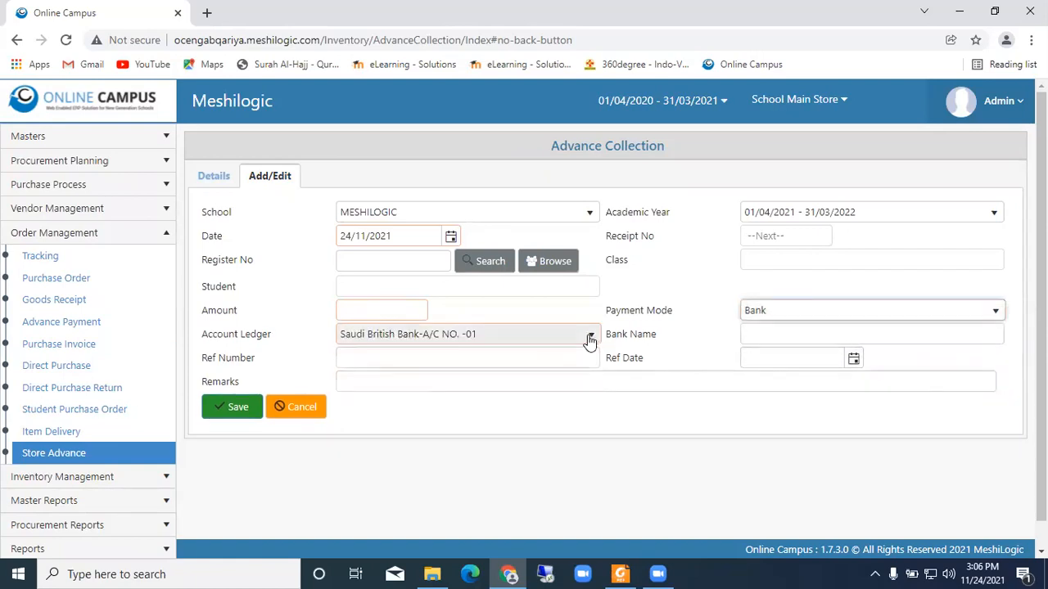
click(589, 338)
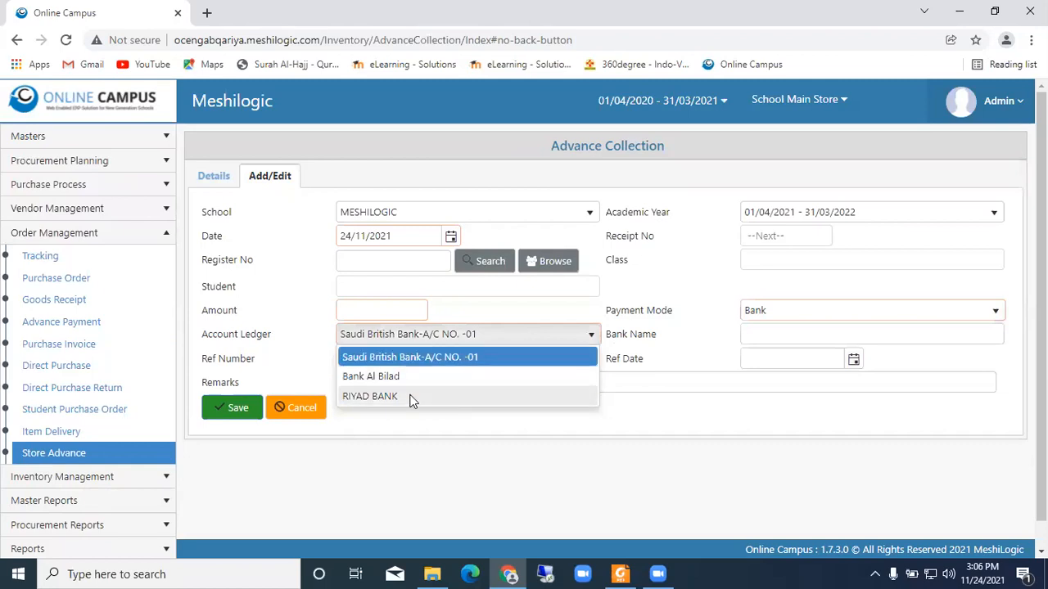
click(392, 363)
- Set the payment mode back to Cash and review its account ledger options
click(806, 312)
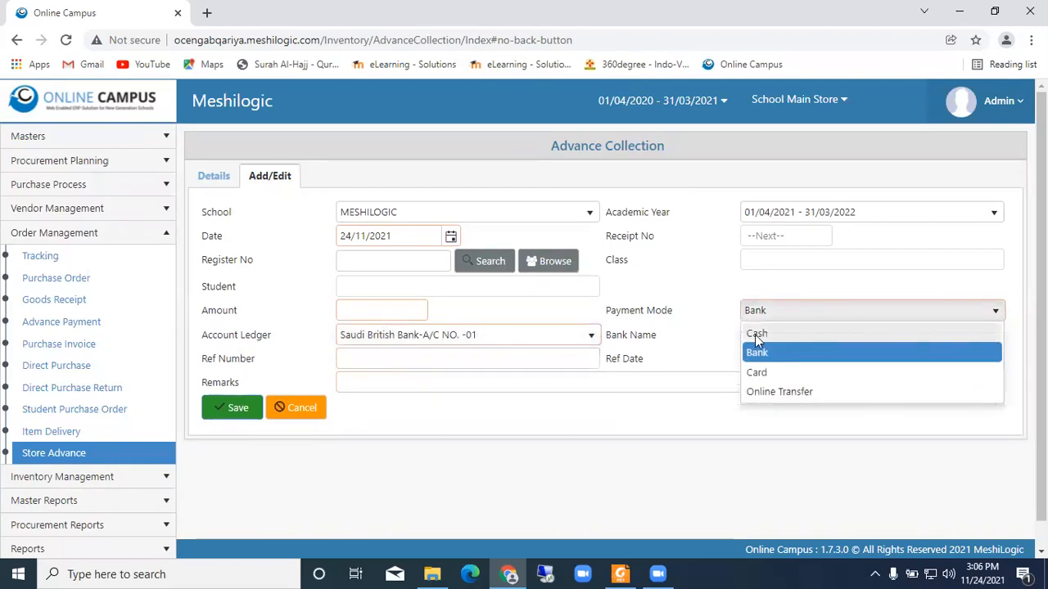
click(755, 335)
click(591, 334)
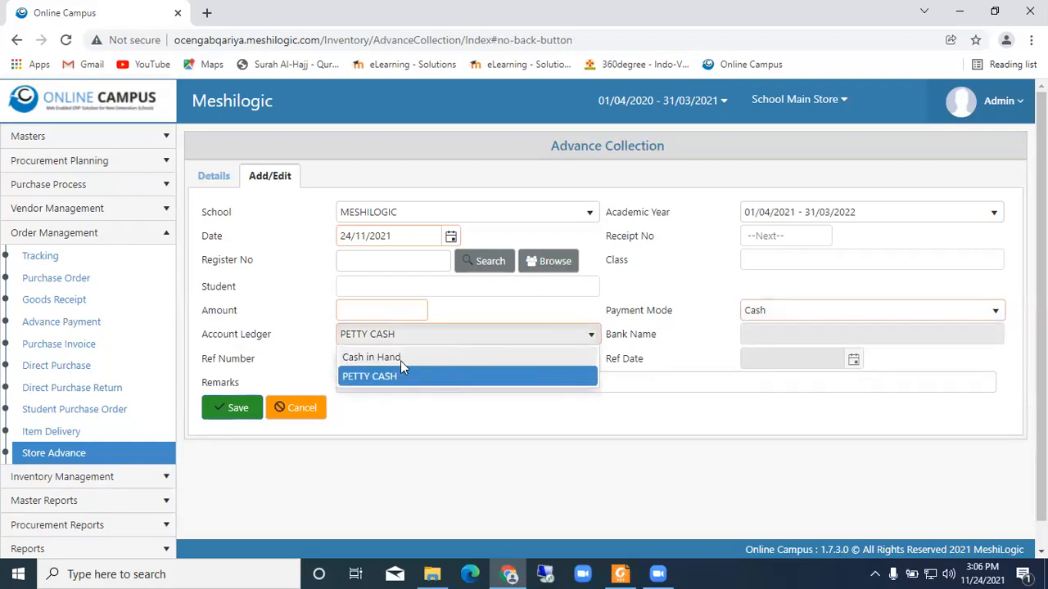
- Set the payment mode to Card, review its account ledger options, and change the mode to Online Transfer
click(842, 308)
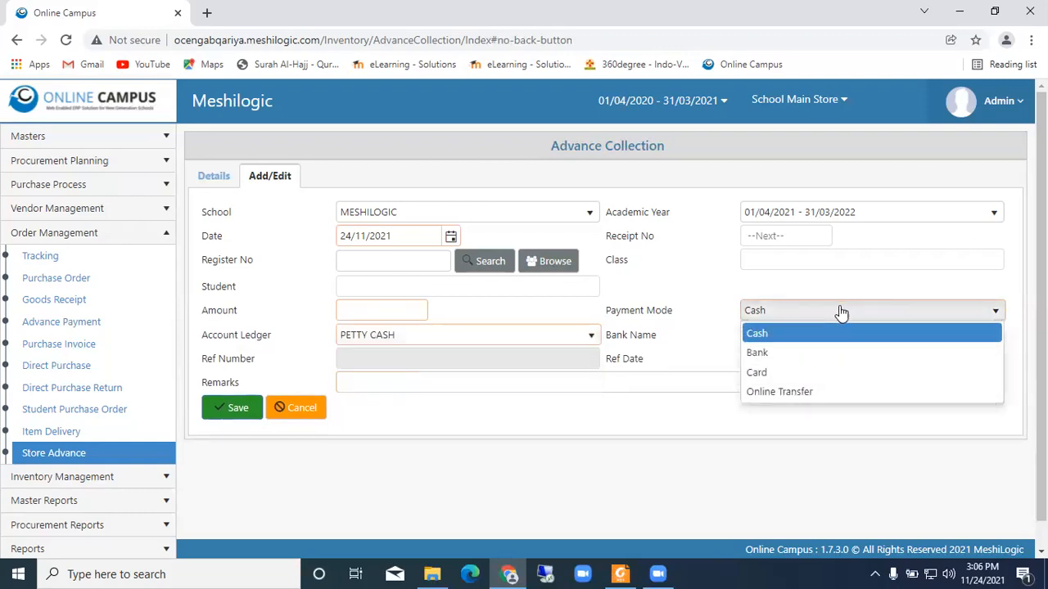
click(788, 375)
click(519, 333)
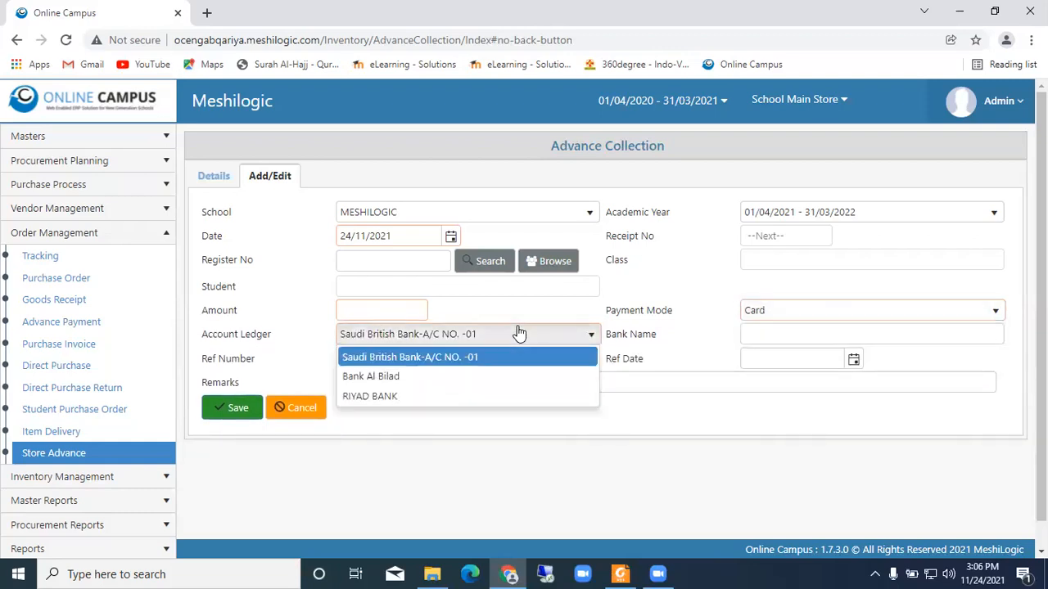
click(805, 319)
click(783, 392)
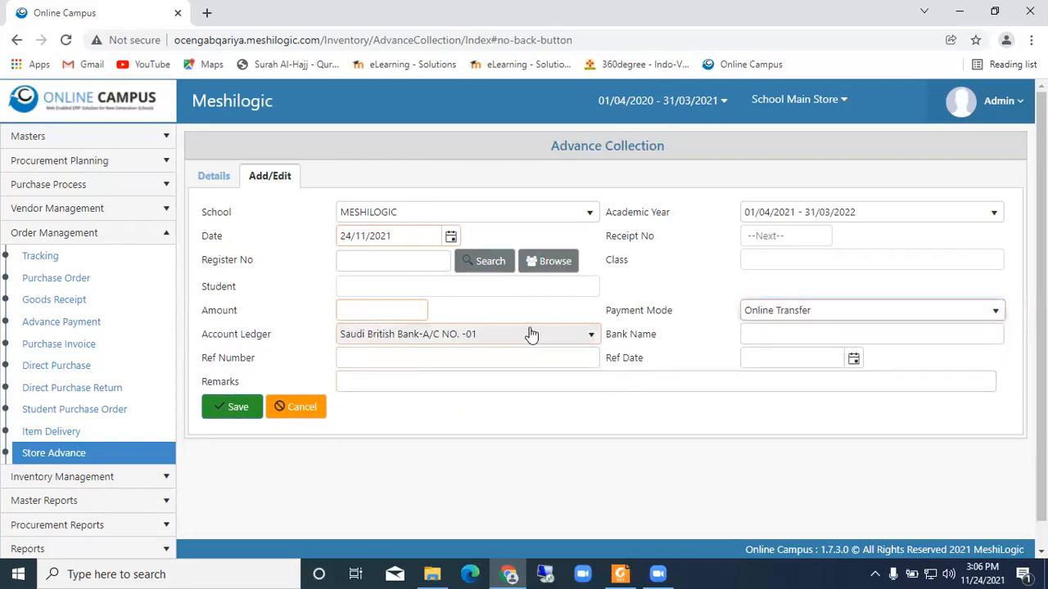